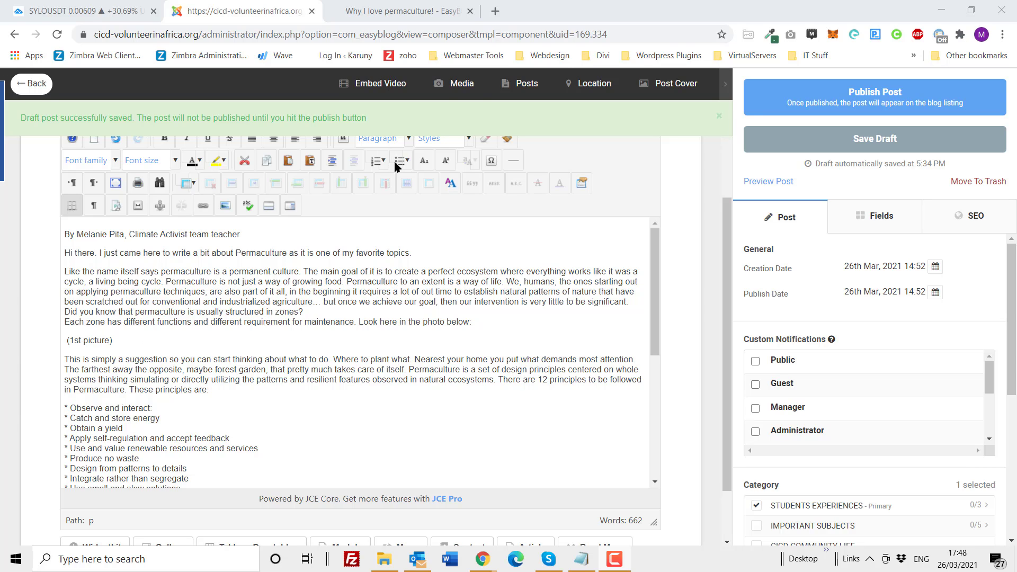
Step: Open the DAPP Malawi website in a new tab and view the images in the article "The Clock is Ticking, It's World TB Day!"
left_click(495, 10)
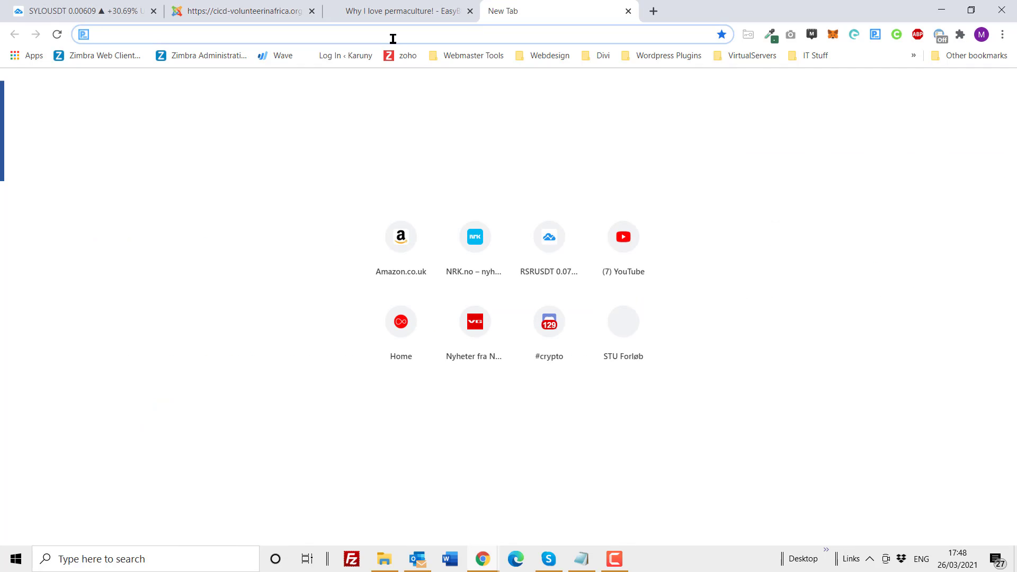
type("dapp")
key("Return")
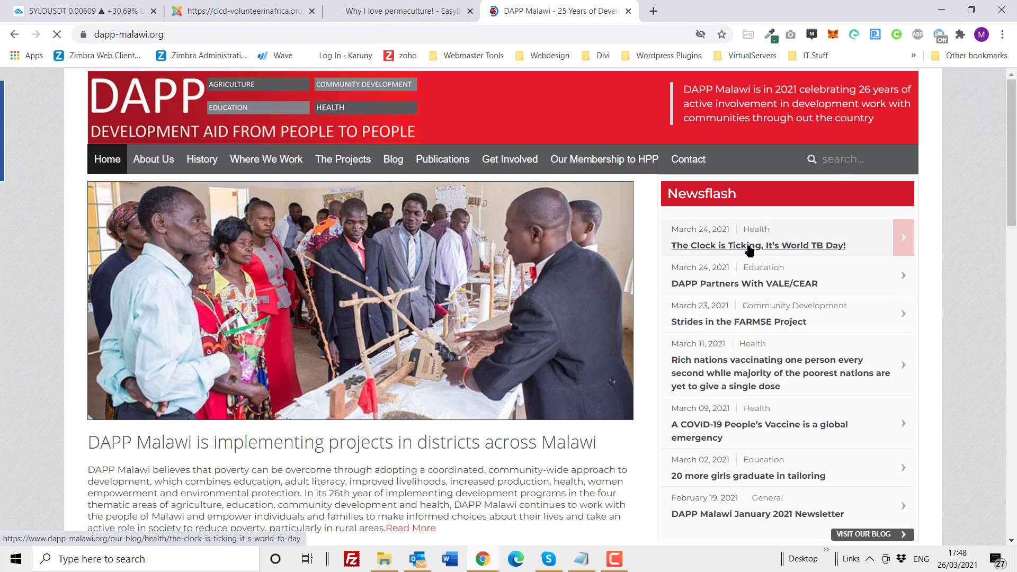
left_click(749, 250)
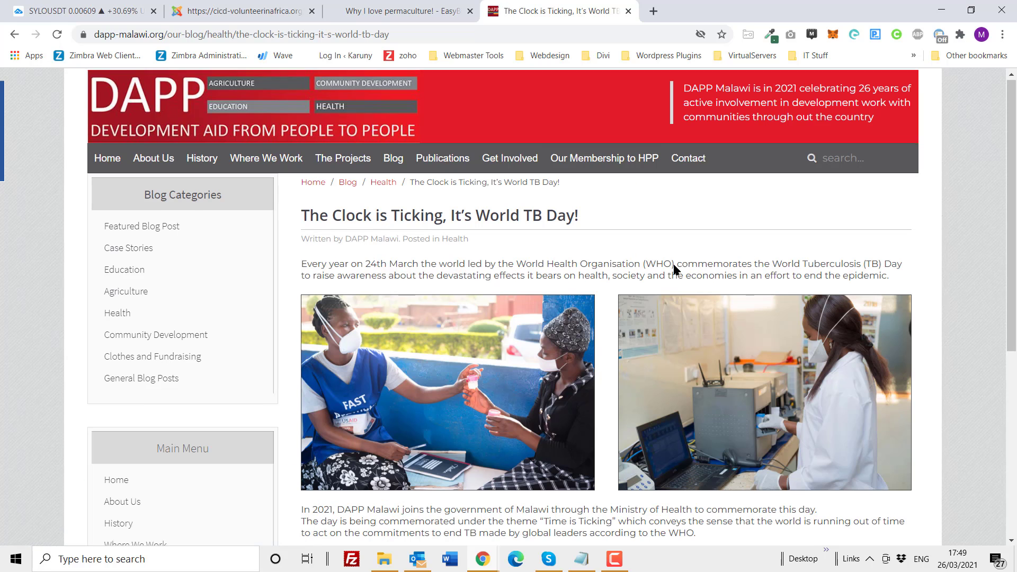
scroll(604, 454, "down", 1)
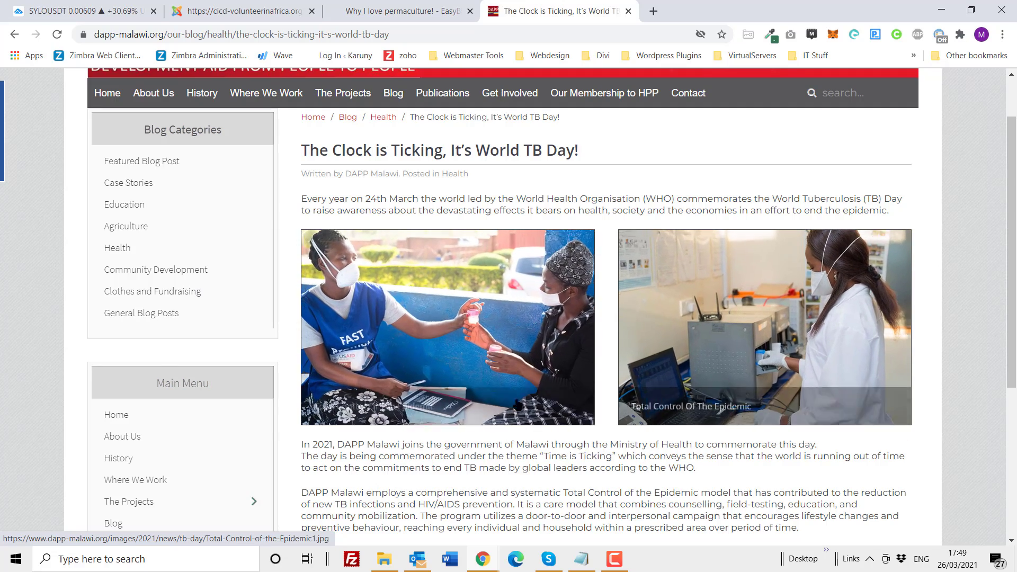
scroll(499, 292, "down", 1)
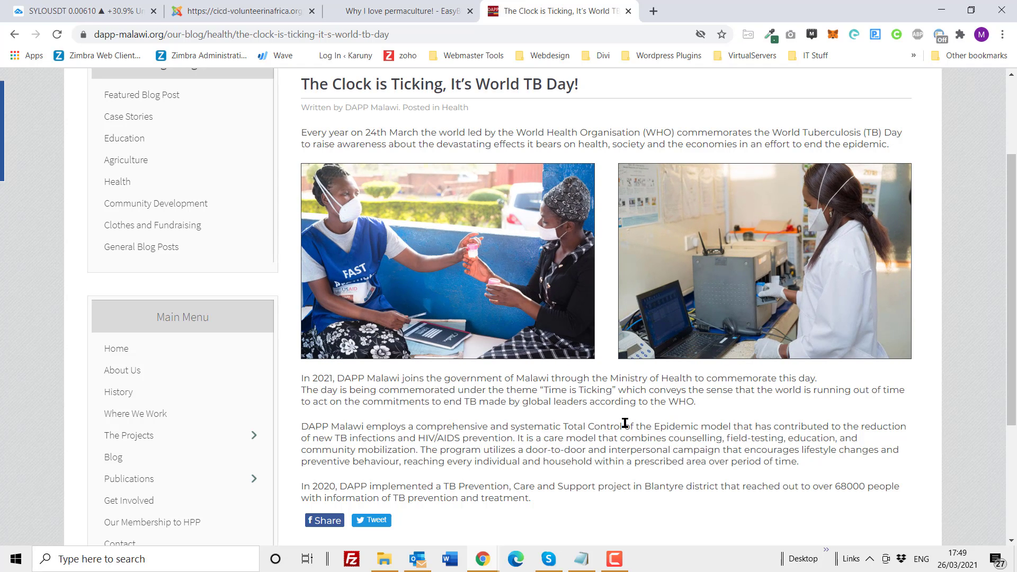
Step: Check the permaculture post's preview and delete the "(1st picture)" placeholder from the post text in the editor
left_click(386, 15)
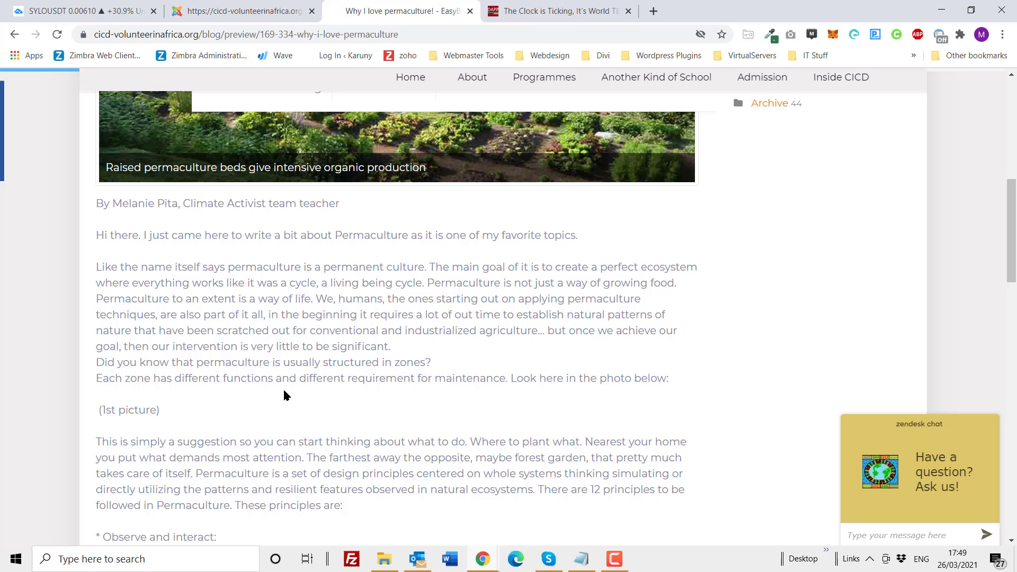
scroll(283, 392, "up", 1)
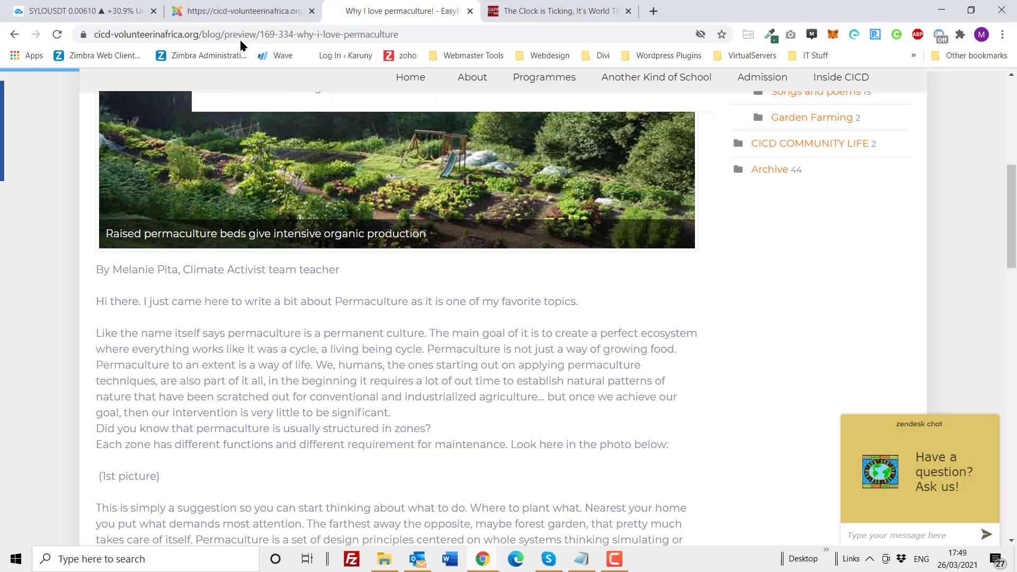
left_click(238, 16)
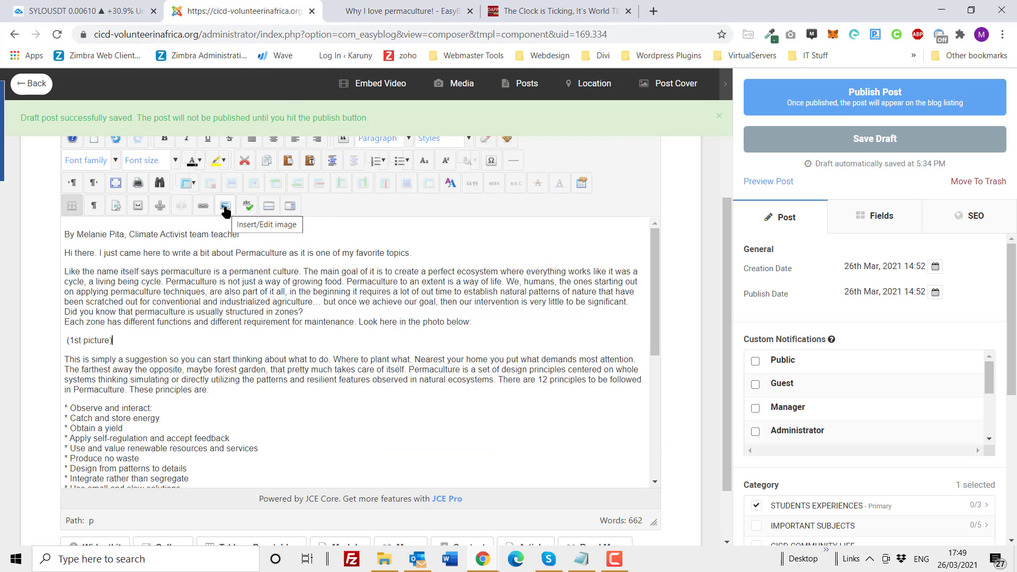
left_click_drag(157, 340, 30, 342)
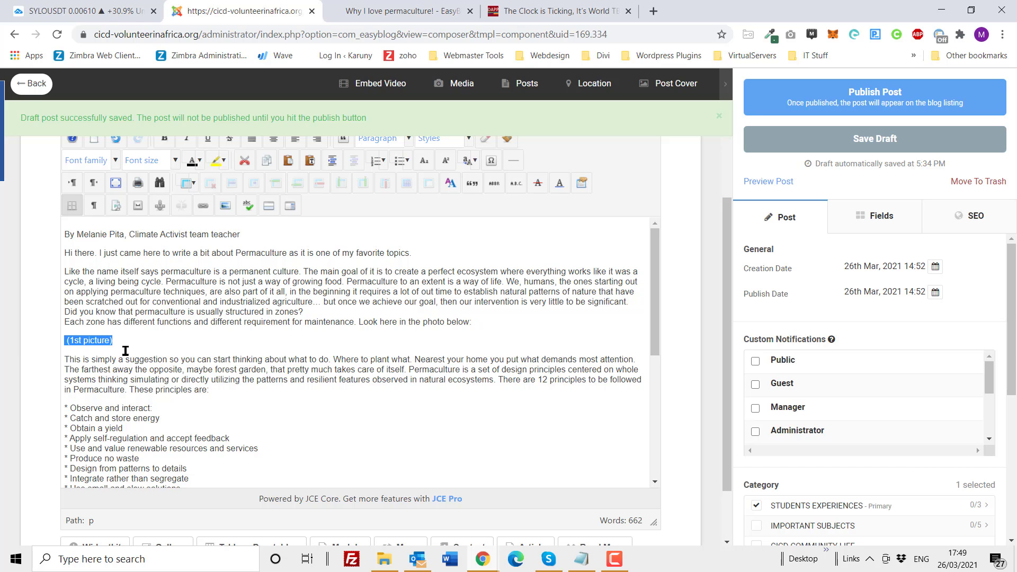
key("Delete")
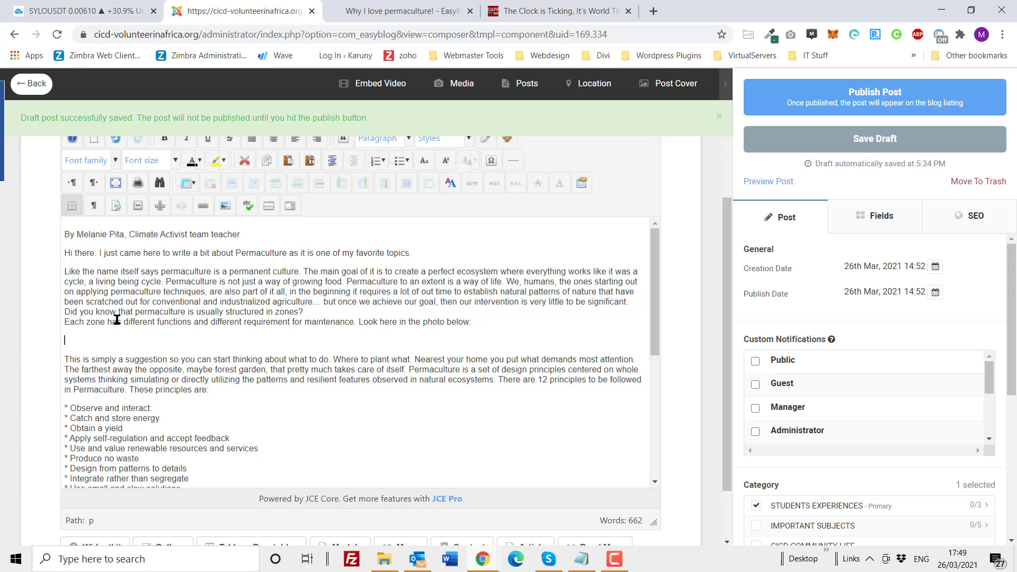
Step: Insert Permaculture-Zones-of-Use-forblog.png from the 2021/blog folder on the empty line below "Look here in the photo below:"
scroll(43, 346, "down", 2)
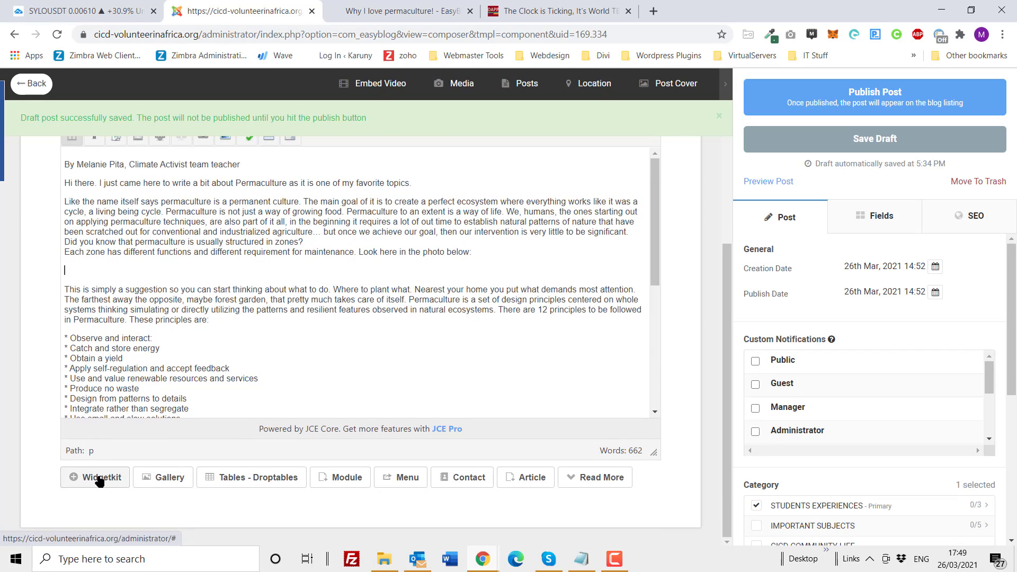
scroll(87, 265, "up", 1)
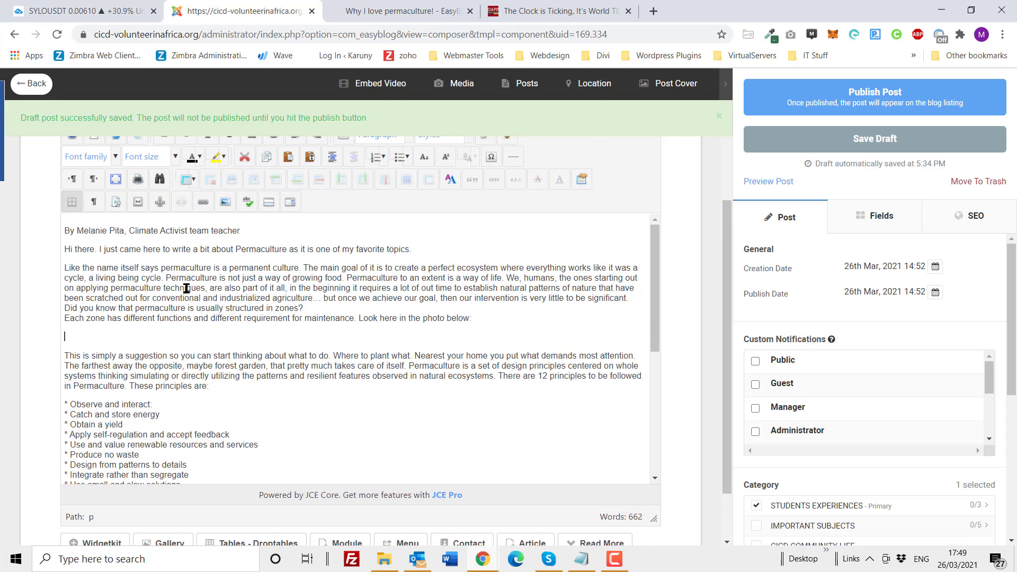
left_click(224, 206)
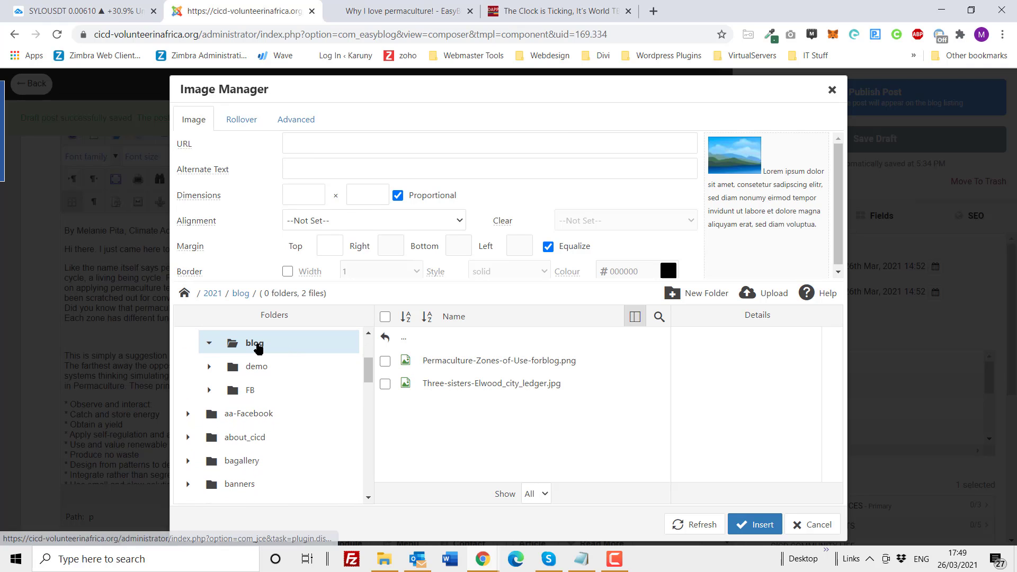
left_click(257, 348)
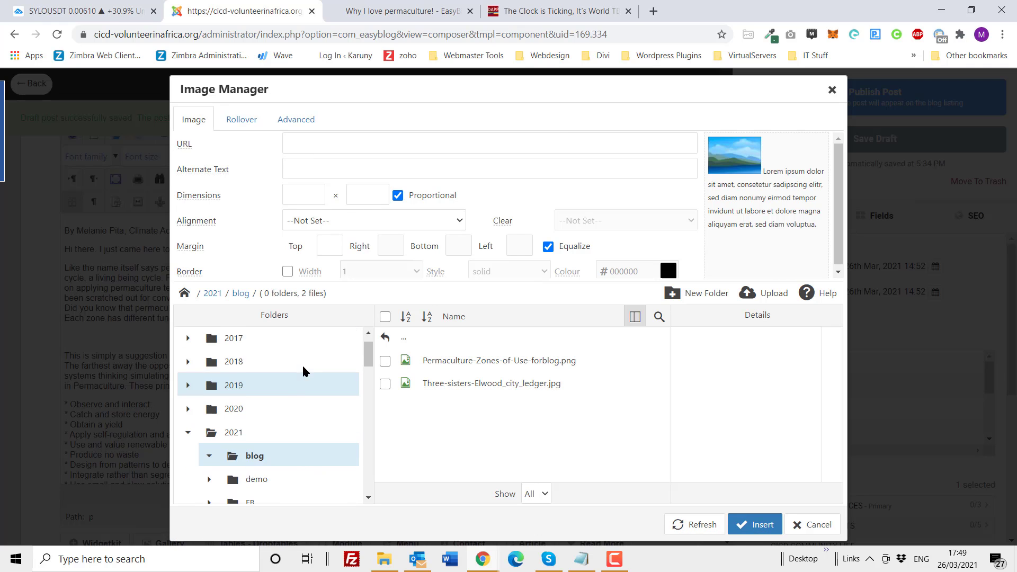
left_click(496, 363)
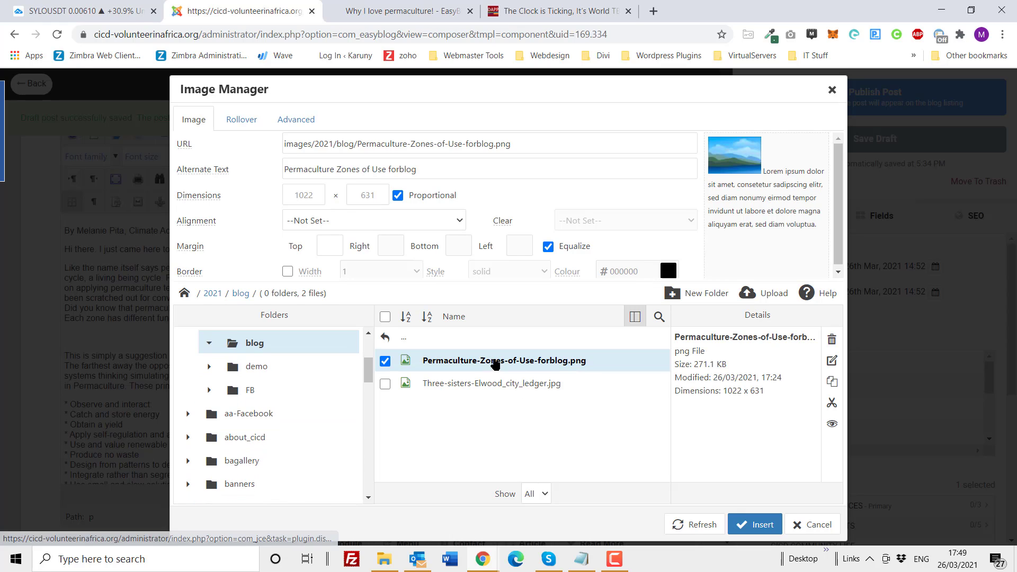
left_click(489, 384)
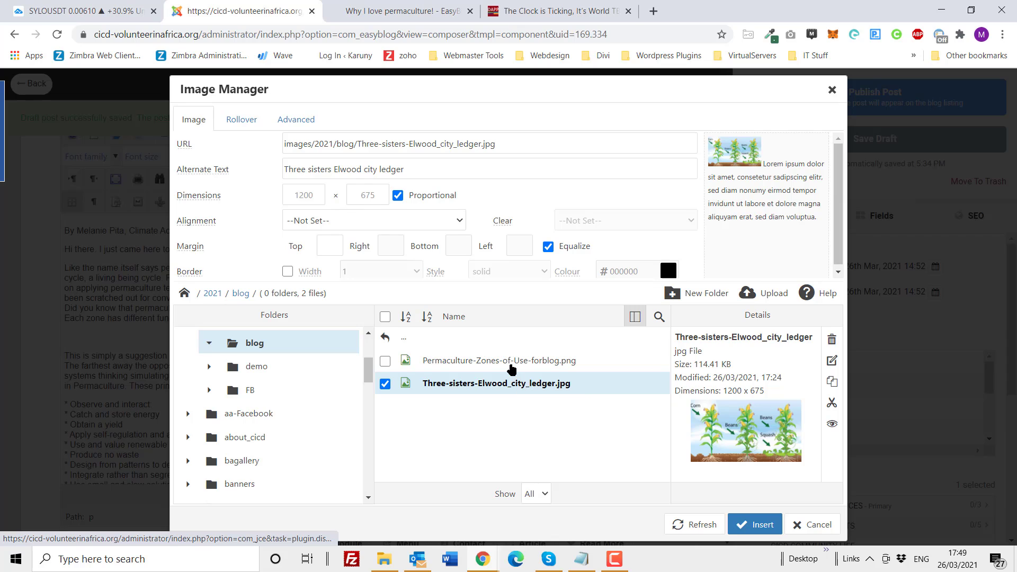
left_click(511, 365)
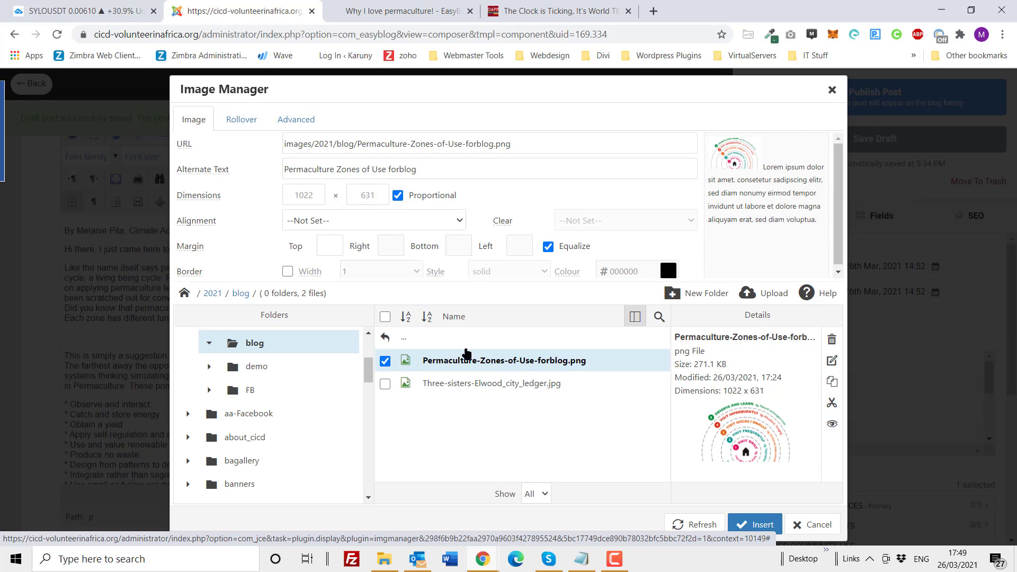
double_click(317, 191)
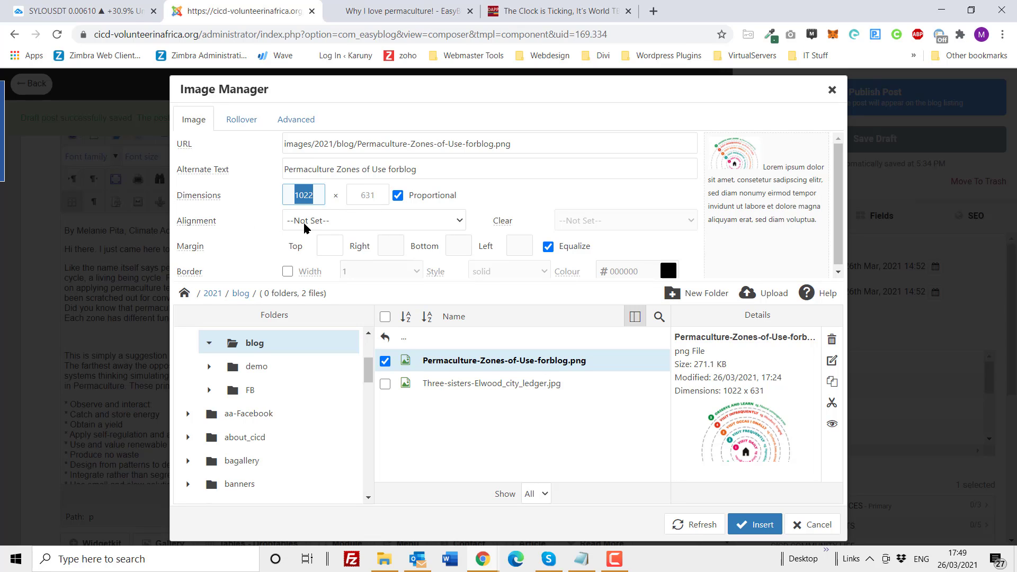
left_click(756, 525)
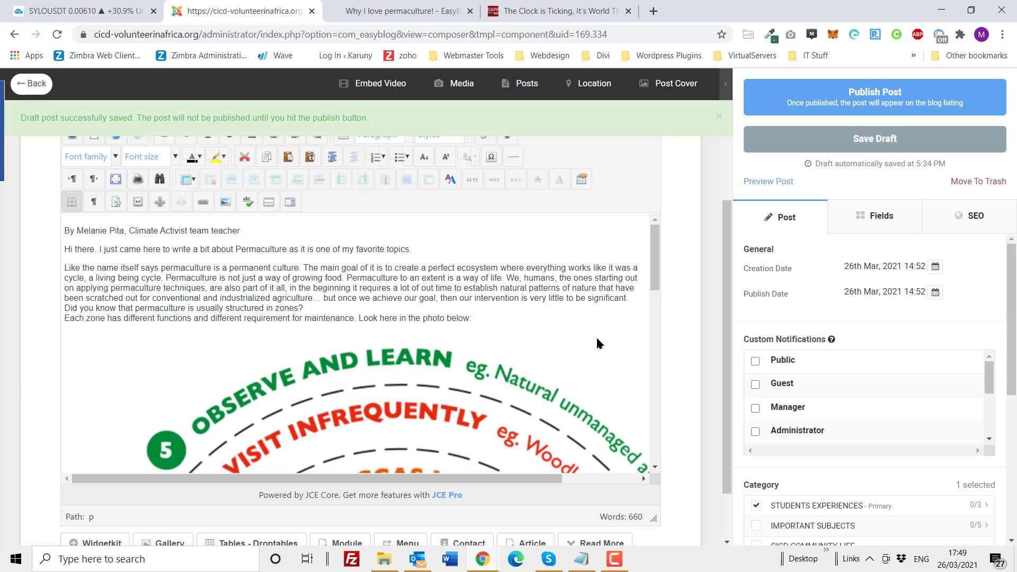
Step: Save the post as a draft and preview how the inserted zones image looks compared with the cover photo
left_click(826, 140)
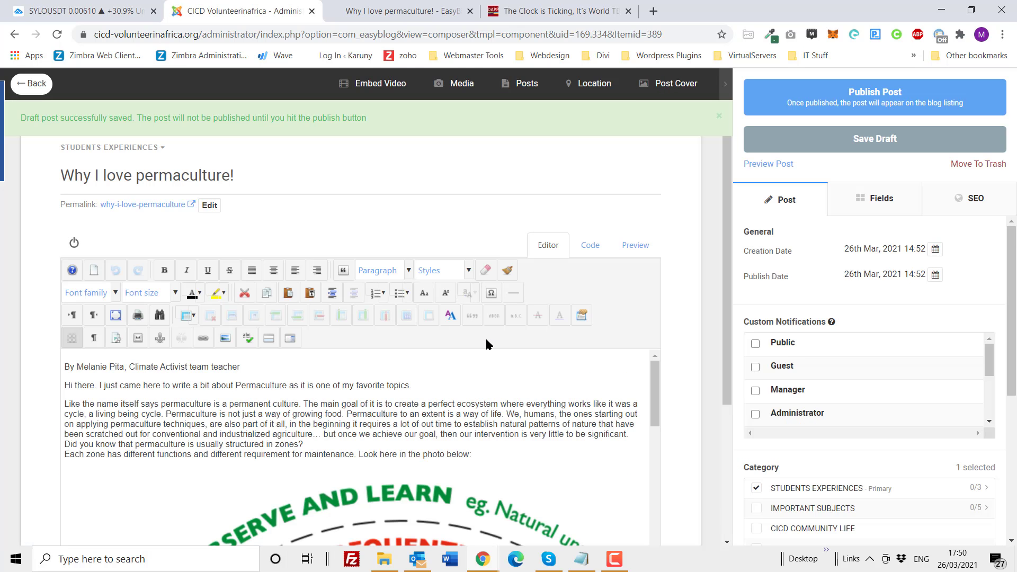
left_click(770, 164)
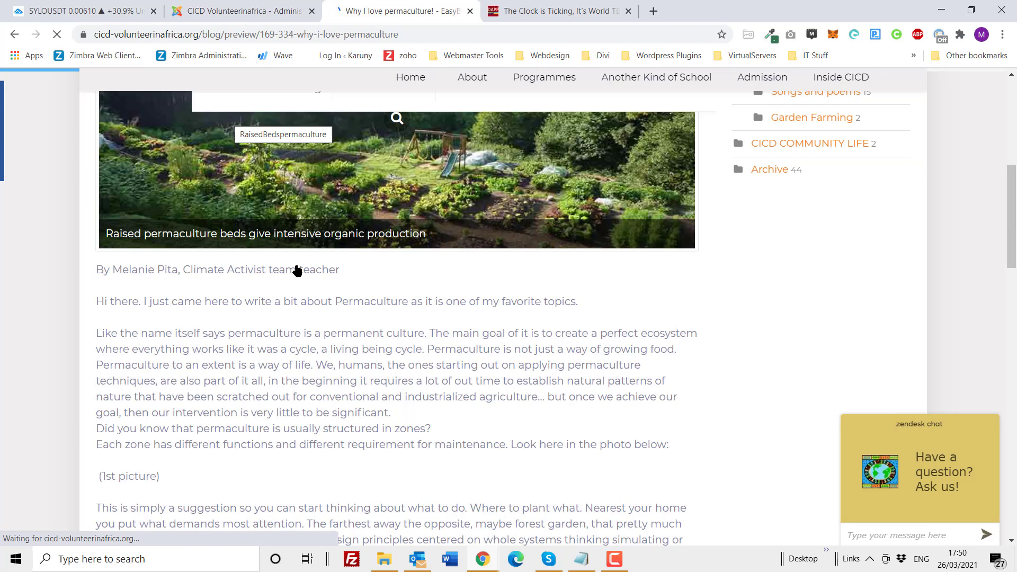
scroll(296, 271, "down", 10)
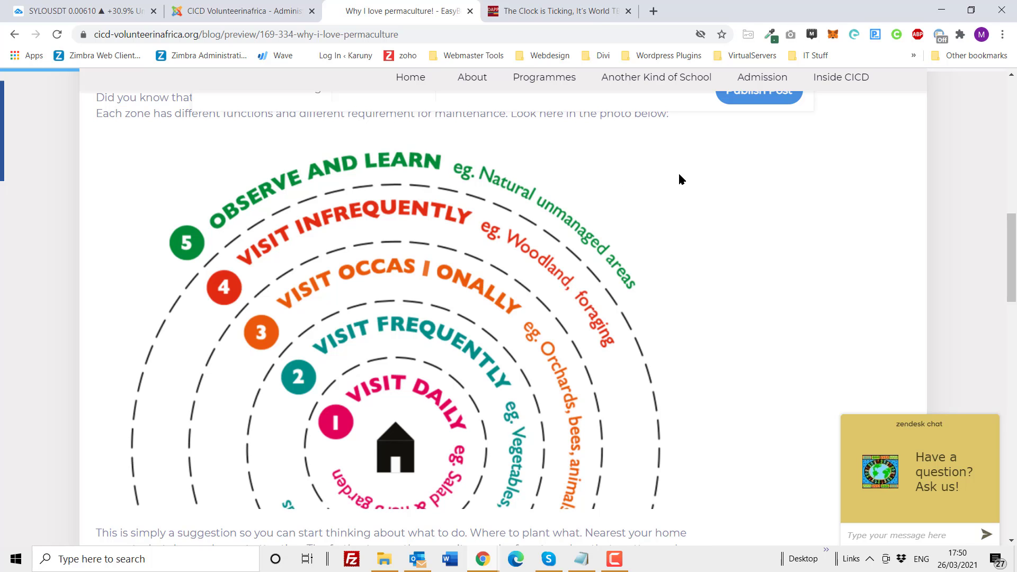
scroll(462, 293, "up", 10)
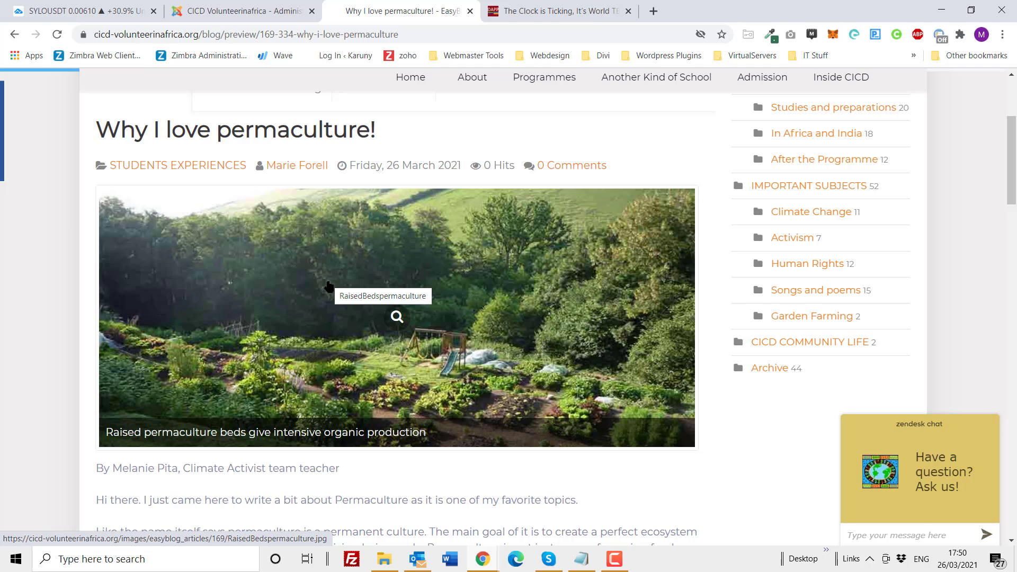
scroll(342, 370, "down", 8)
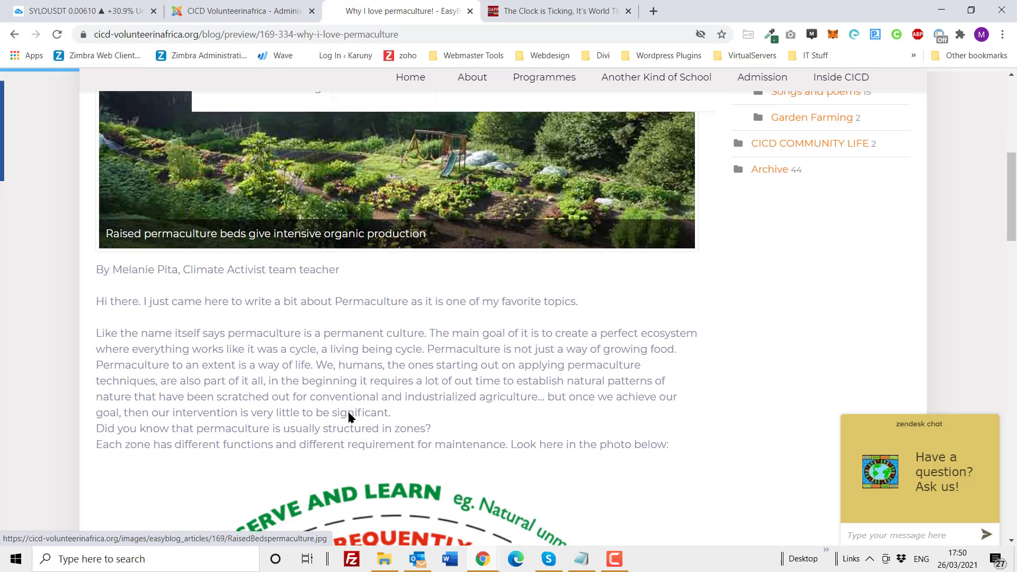
scroll(338, 317, "down", 4)
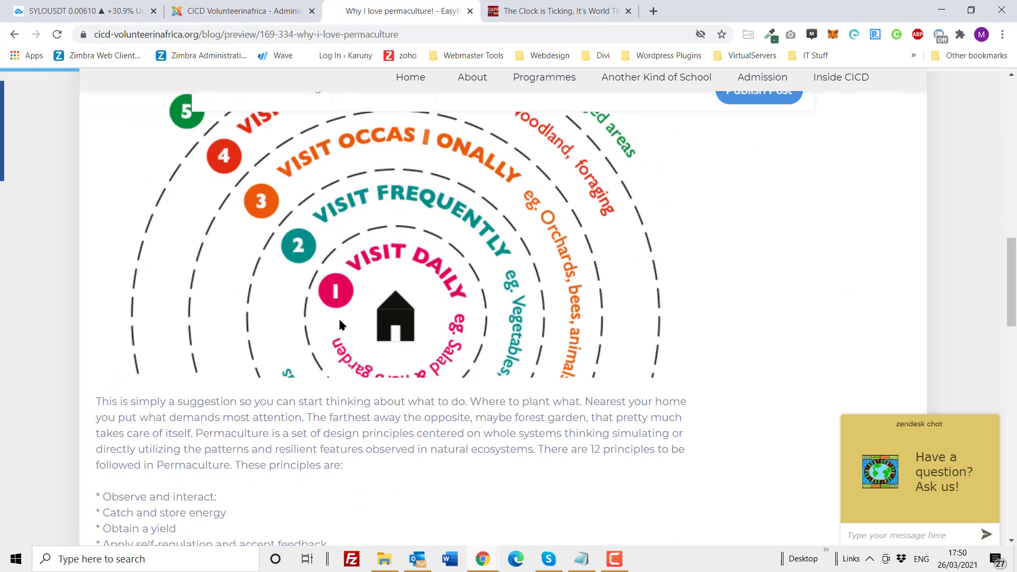
scroll(339, 317, "up", 5)
Step: Shrink the zones image in the post editor to about 515 × 318 pixels
left_click(253, 15)
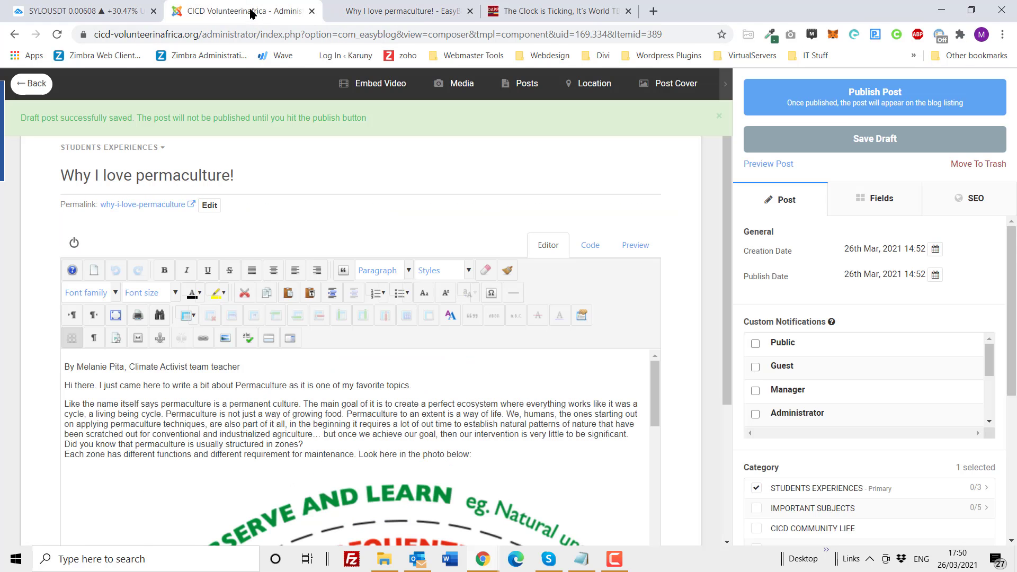
scroll(345, 304, "down", 2)
left_click(335, 431)
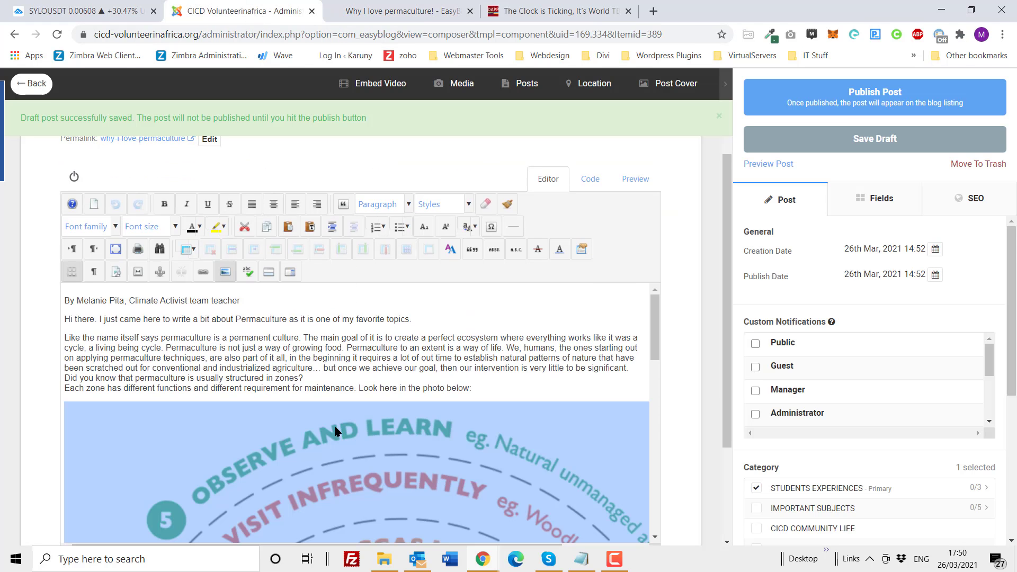
left_click_drag(64, 400, 290, 457)
left_click_drag(514, 408, 407, 436)
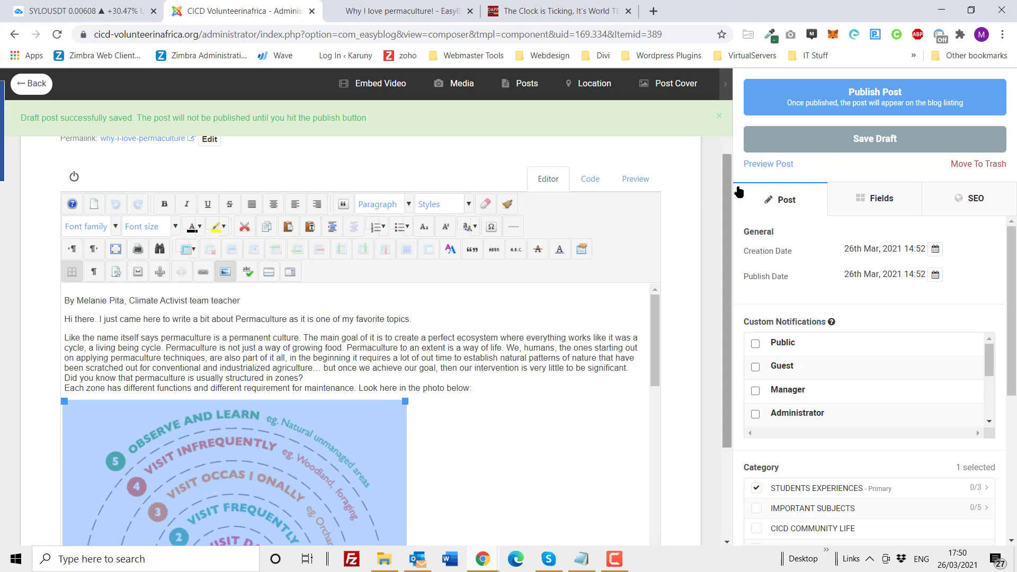
Step: Save the draft with the smaller zones image and preview the post again
left_click(824, 144)
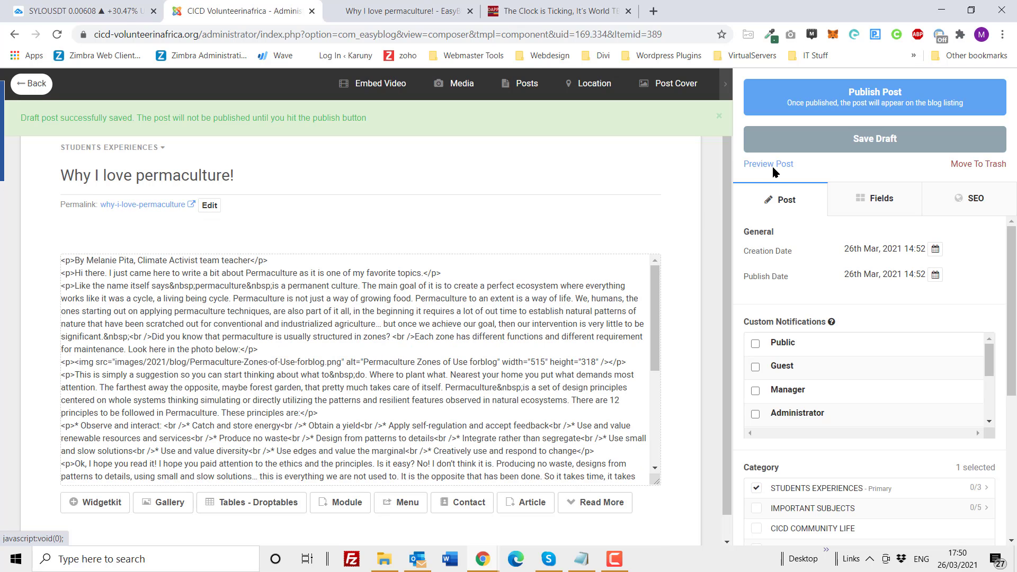
left_click(766, 168)
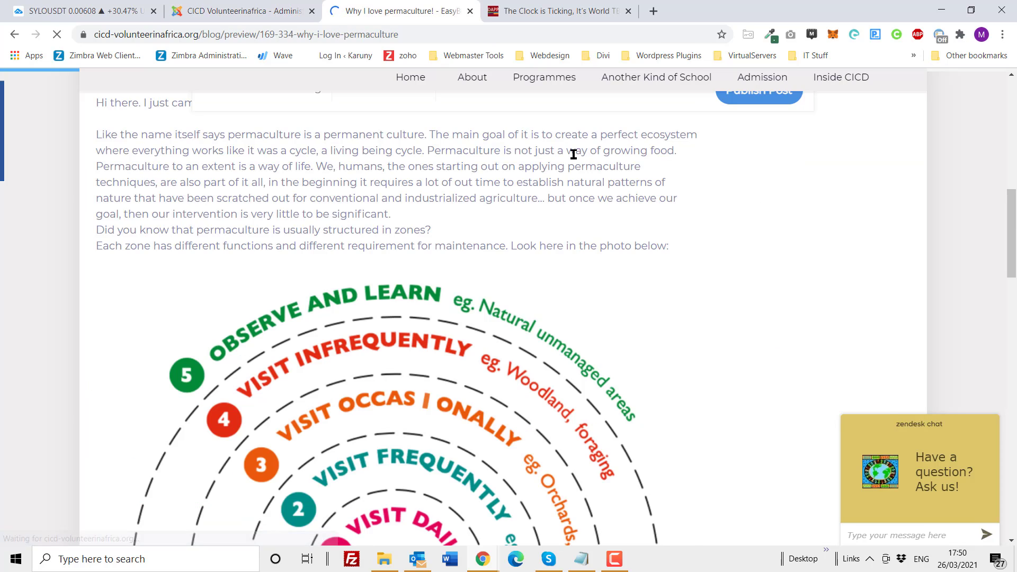
scroll(567, 177, "down", 1)
scroll(567, 177, "down", 15)
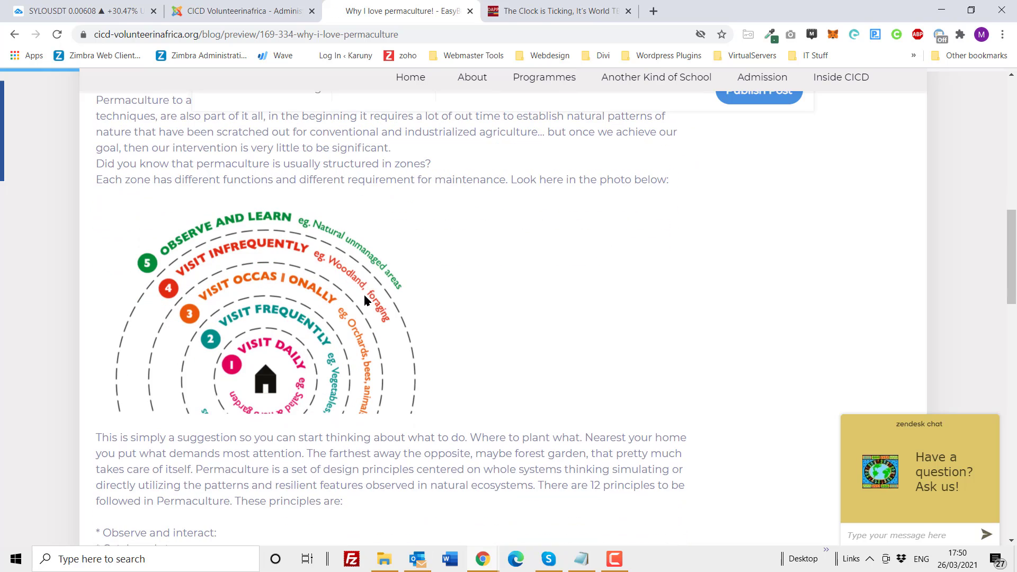
Step: Add a 1-pixel solid black (#000000) border to the zones image in the post editor
left_click(268, 15)
scroll(466, 272, "down", 4)
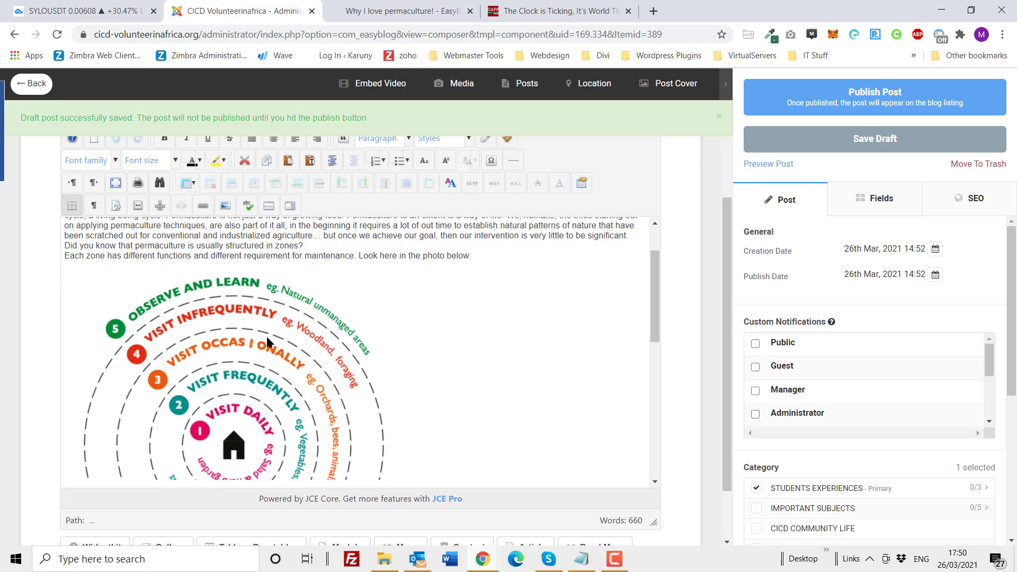
left_click(266, 335)
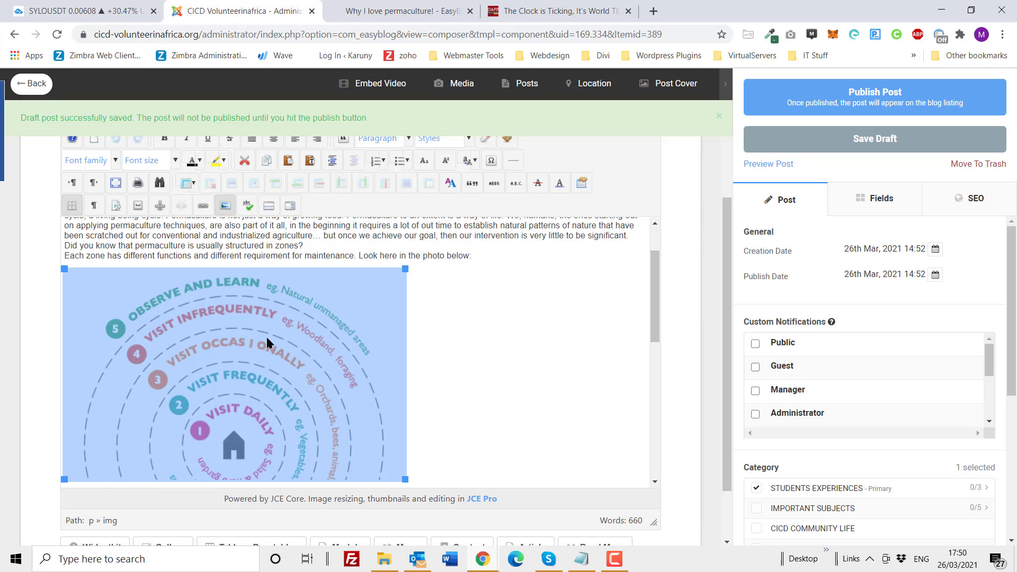
left_click(225, 206)
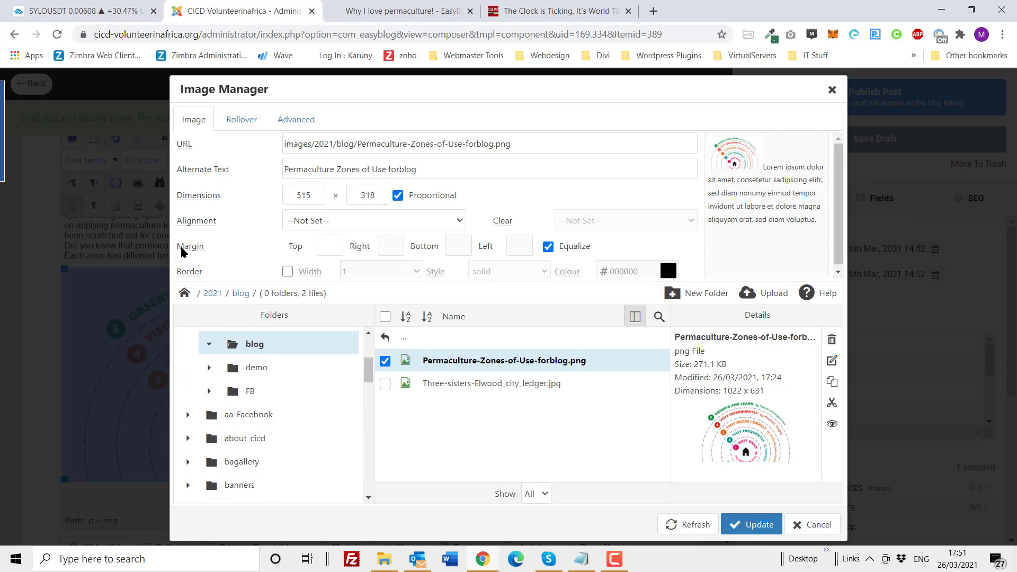
left_click(287, 271)
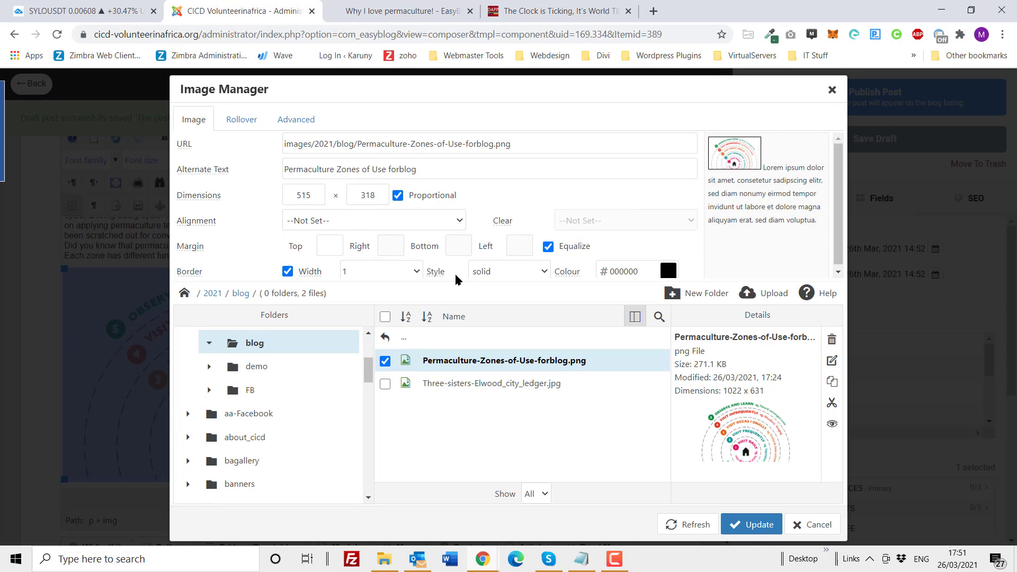
left_click(751, 525)
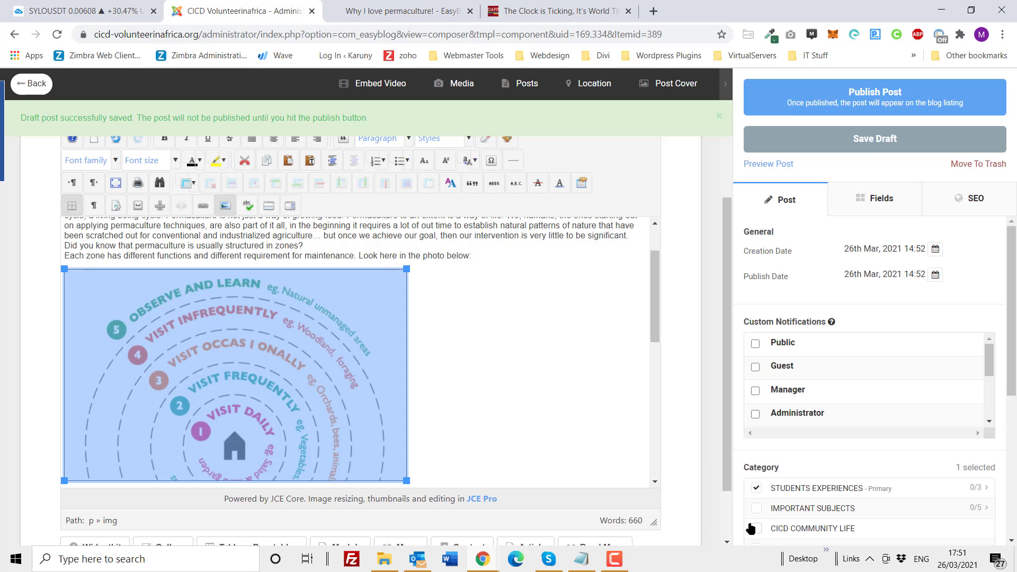
left_click(552, 381)
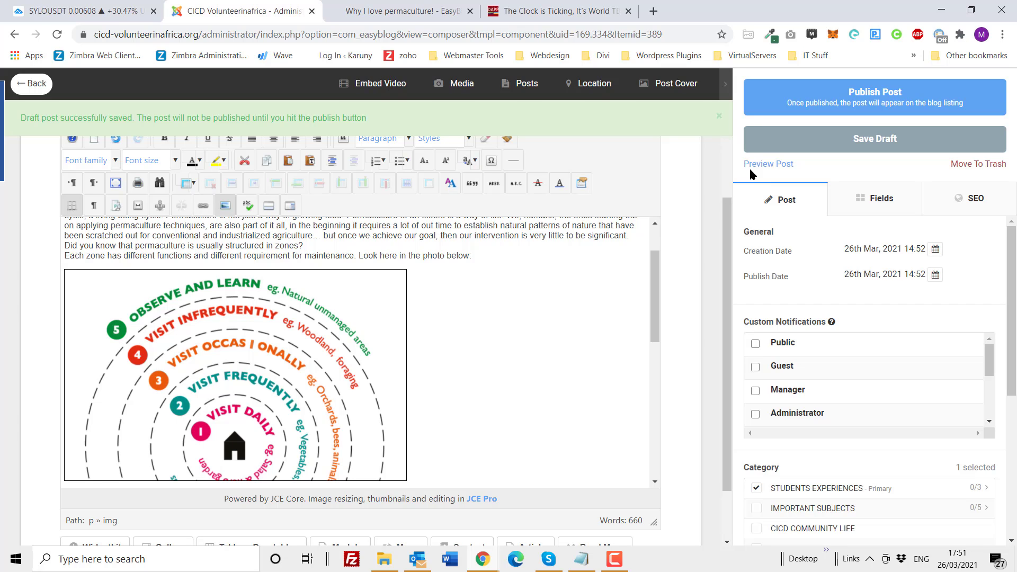
Step: Save the draft and preview the post to check the bordered zones image
left_click(789, 144)
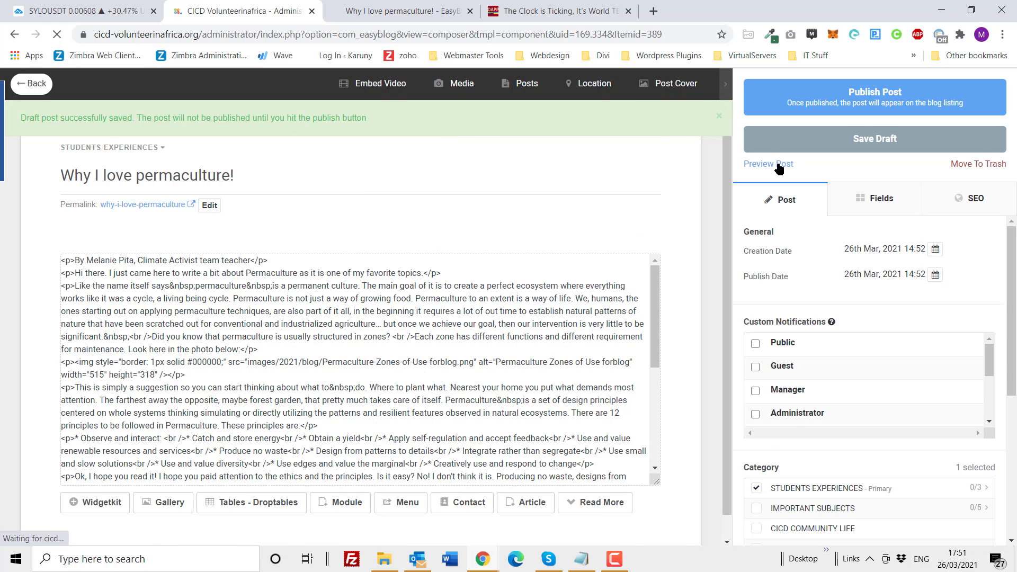
left_click(779, 166)
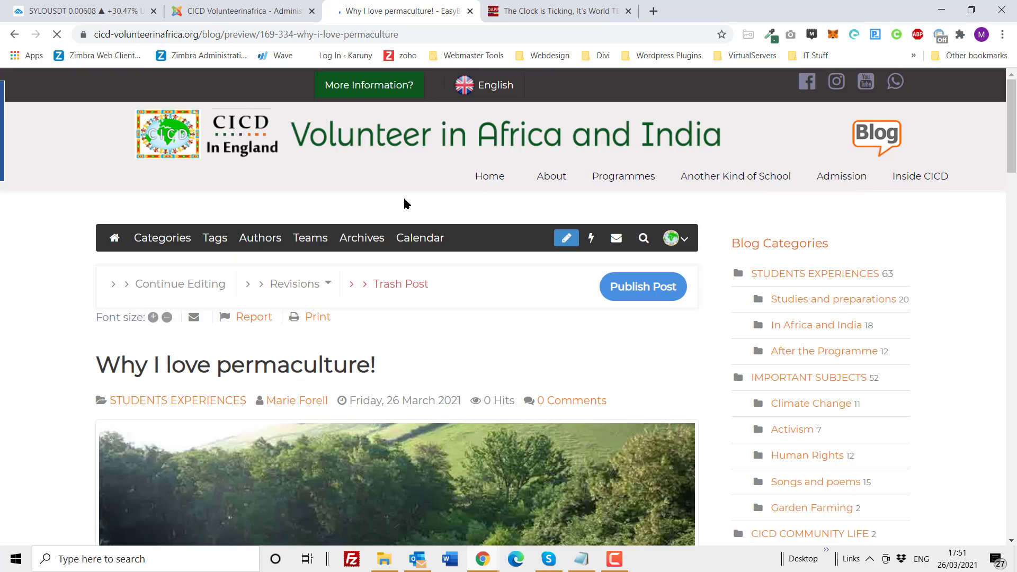
scroll(405, 281, "down", 2)
scroll(405, 281, "down", 9)
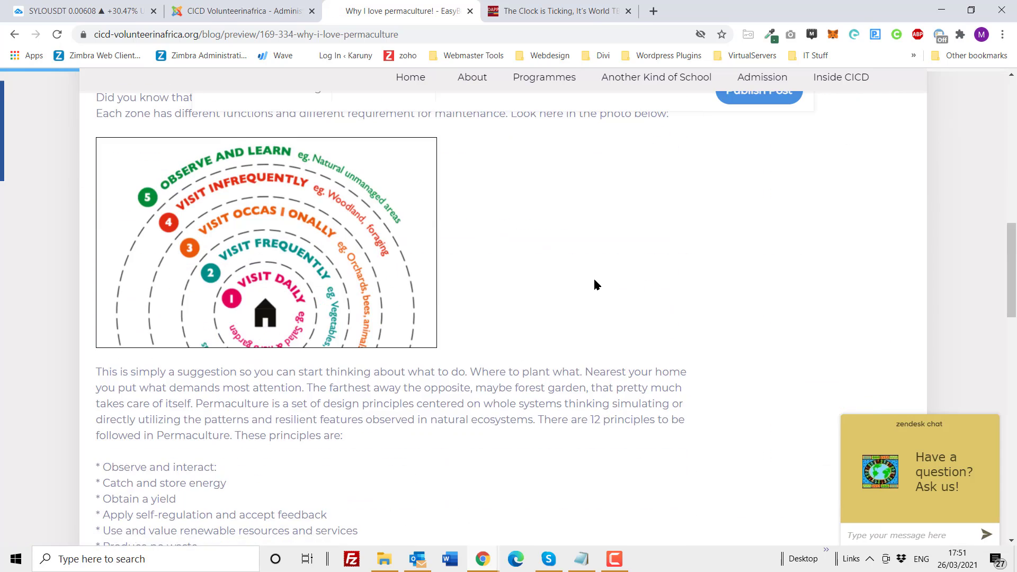
scroll(593, 278, "up", 4)
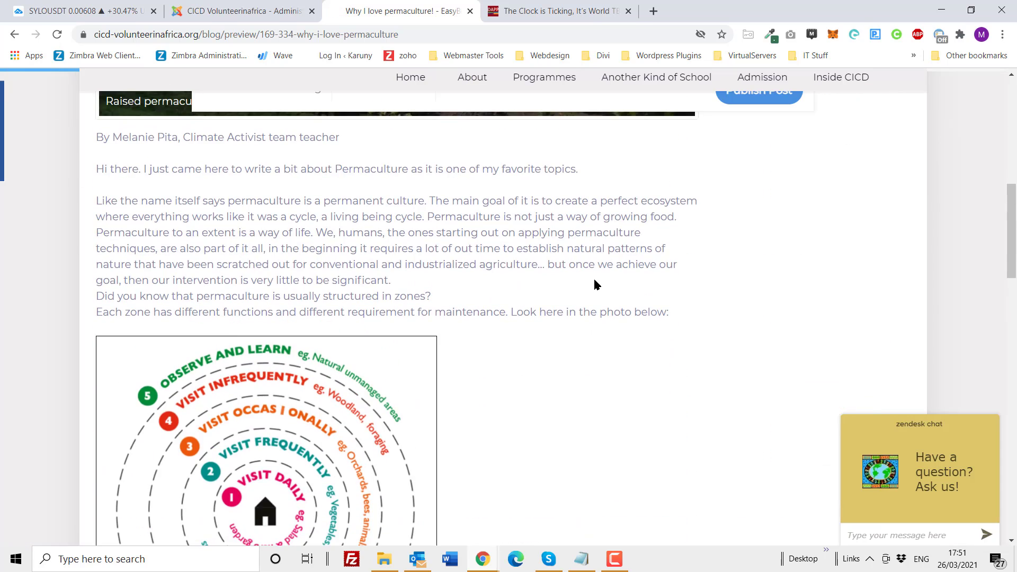
Step: Reopen the zones image's properties in the post editor and set its alignment to Left
left_click(248, 14)
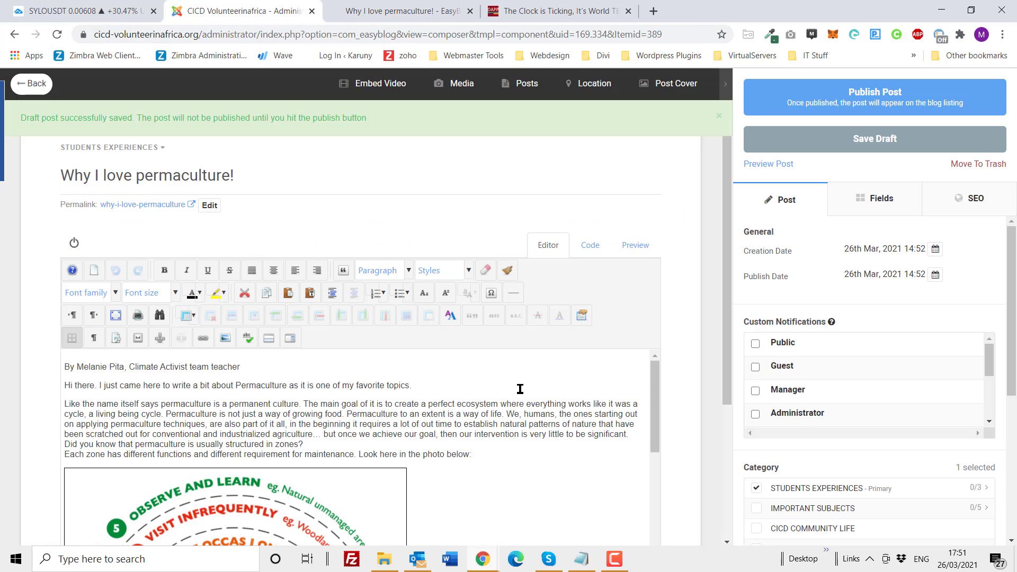
scroll(519, 390, "down", 5)
scroll(519, 389, "up", 4)
scroll(645, 203, "down", 1)
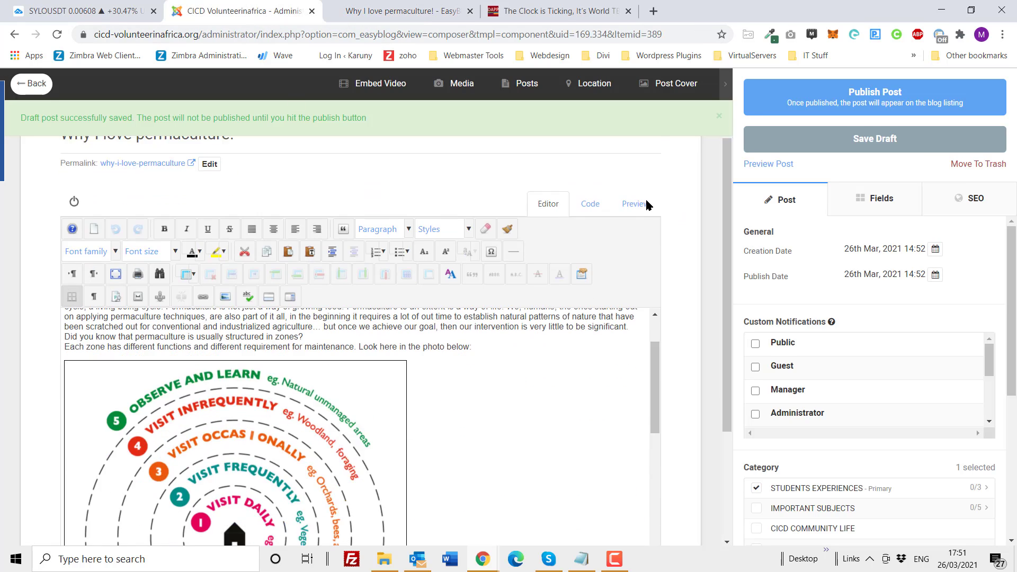
scroll(513, 286, "down", 3)
scroll(513, 286, "up", 3)
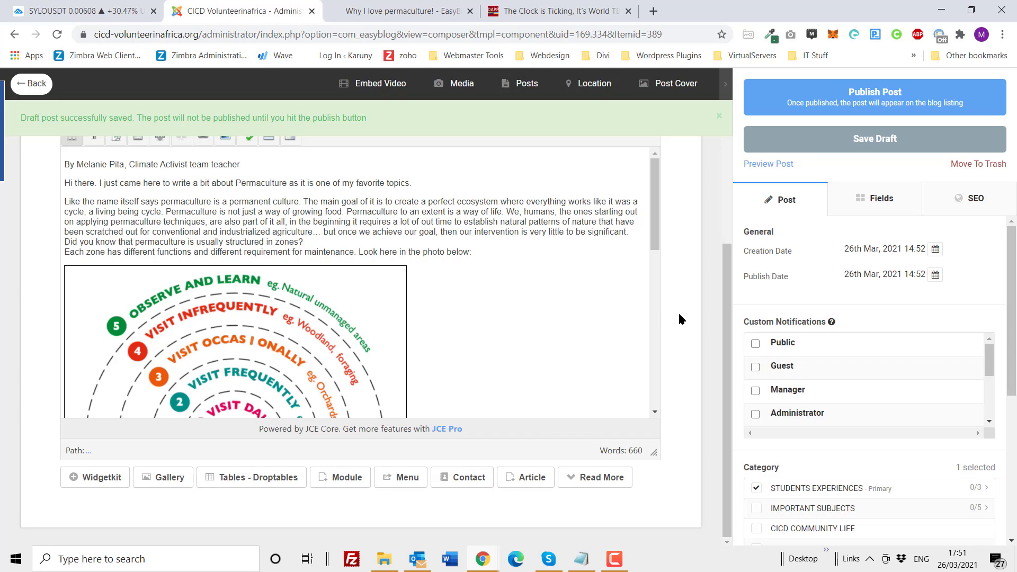
scroll(680, 318, "up", 1)
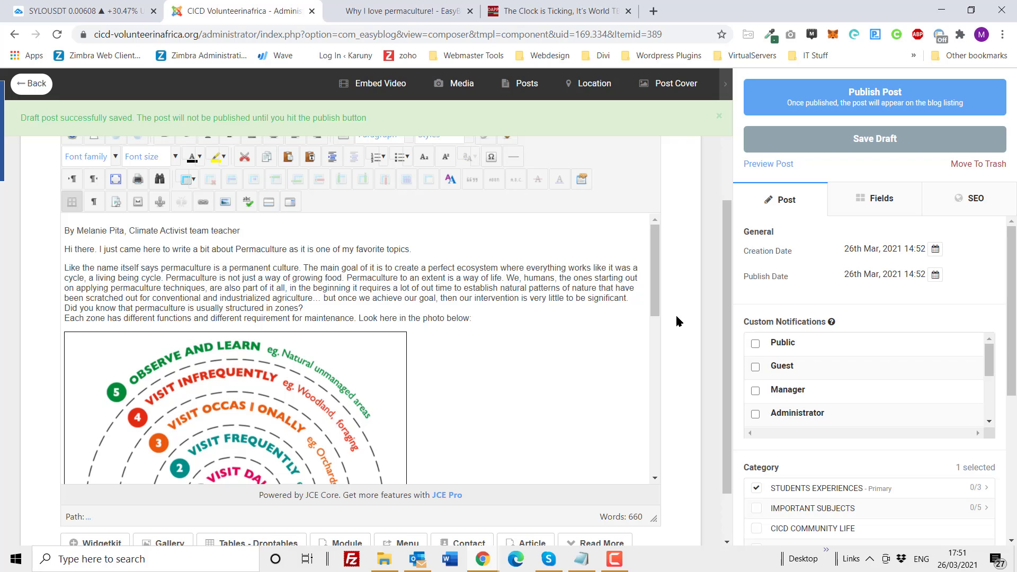
left_click(255, 394)
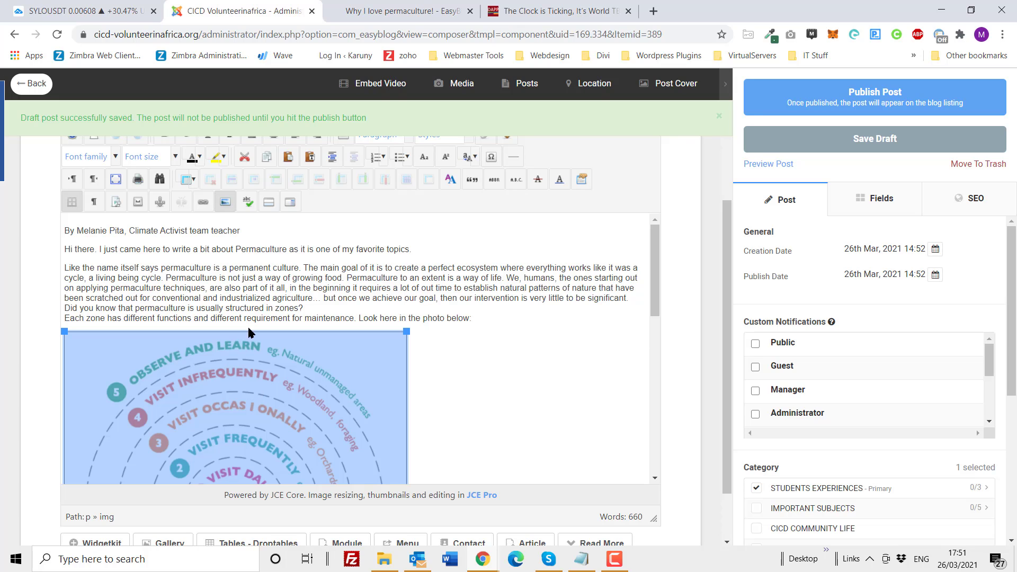
left_click(225, 203)
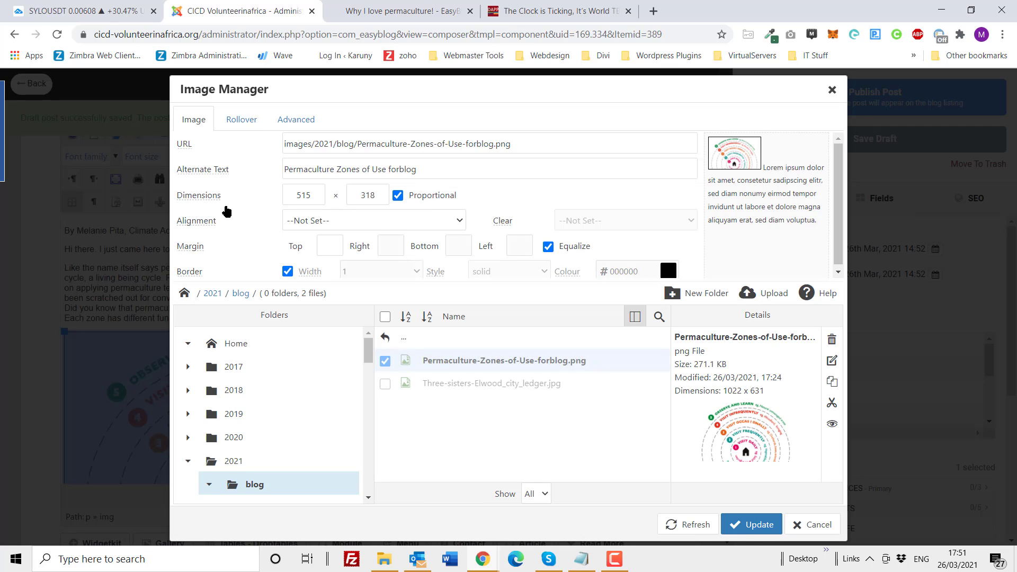
left_click(339, 222)
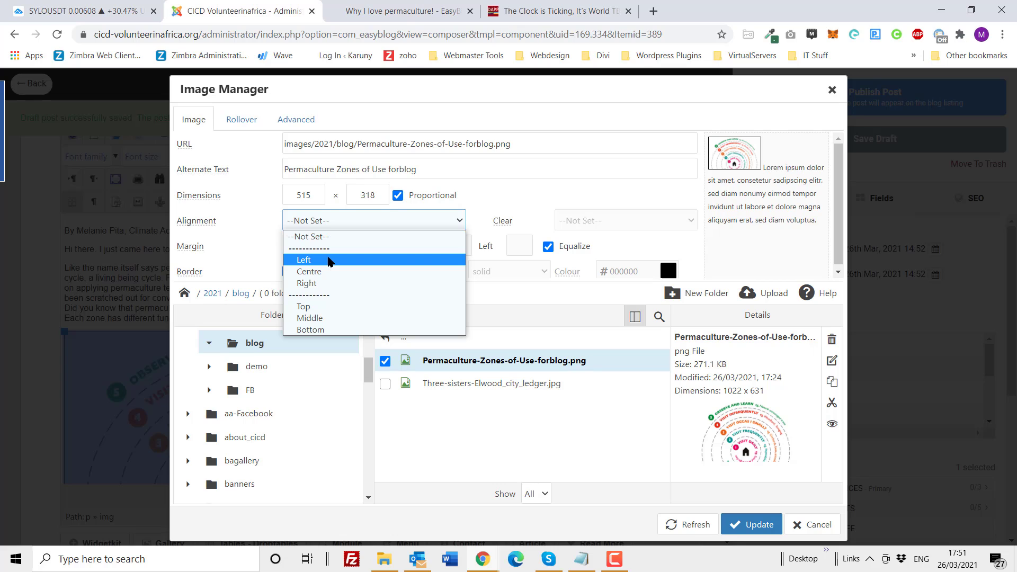
left_click(330, 261)
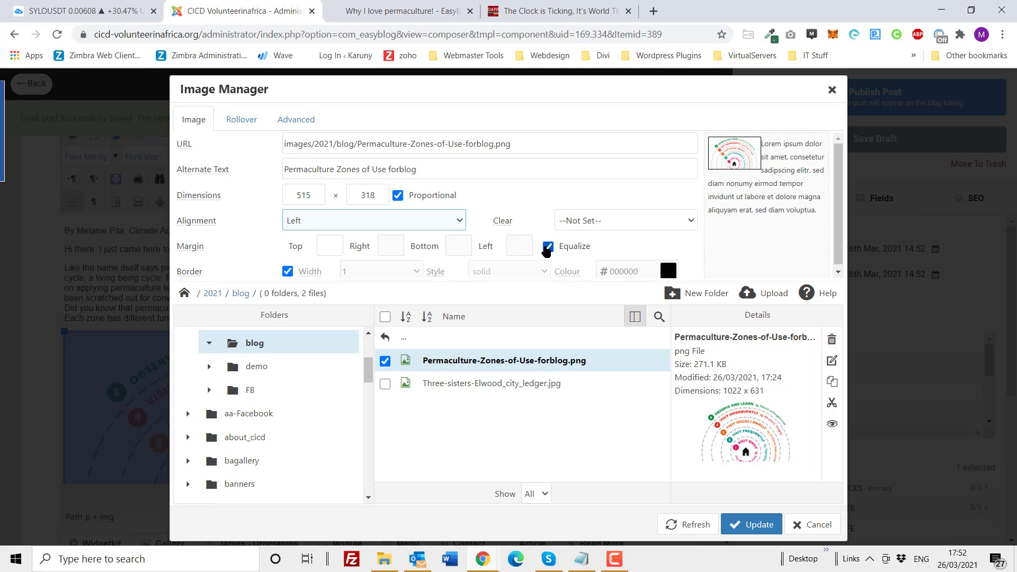
Step: Turn off equal margins for the zones image, set only its right margin to 20, and update the image
left_click(547, 246)
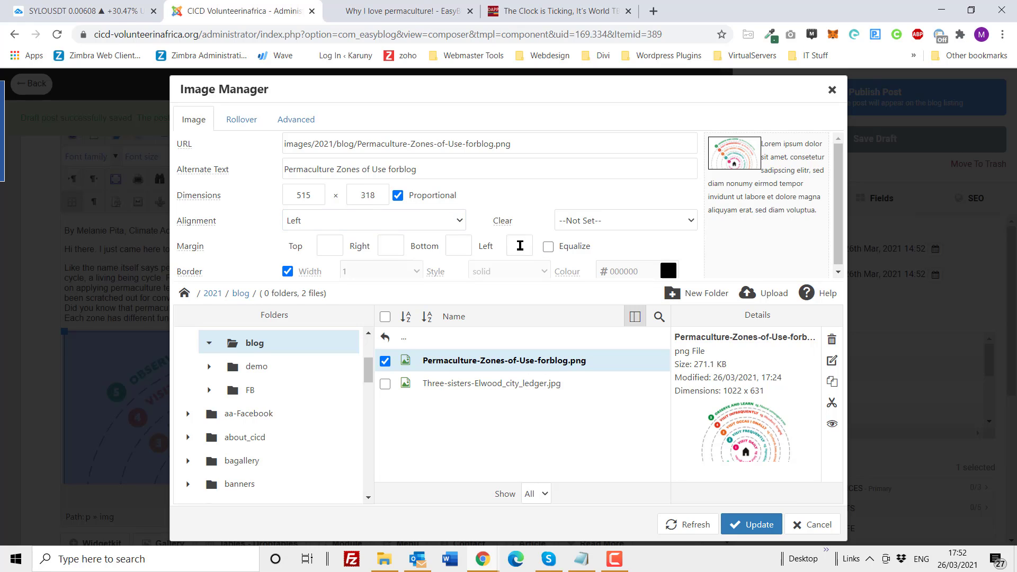
left_click(389, 250)
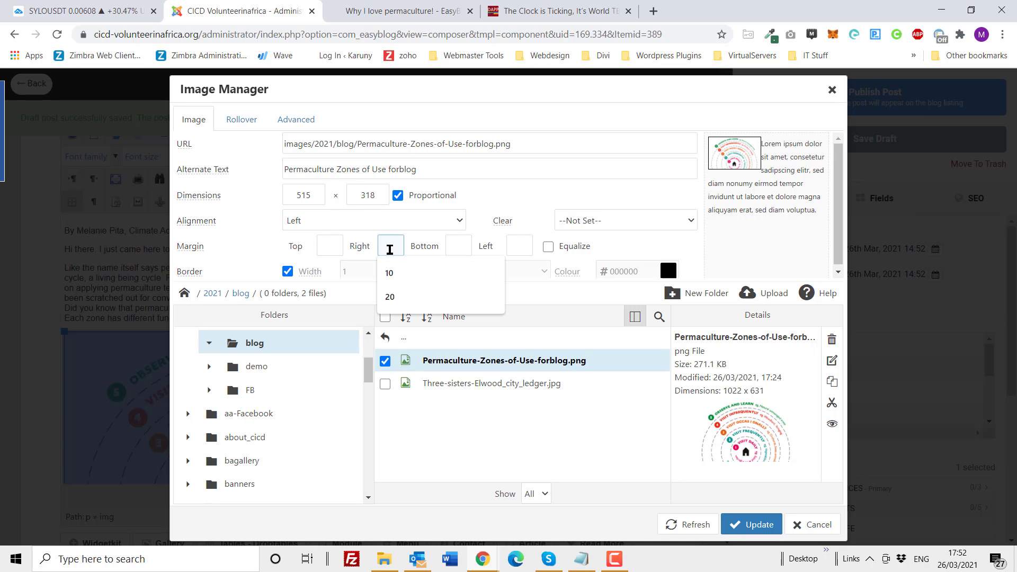
type("20")
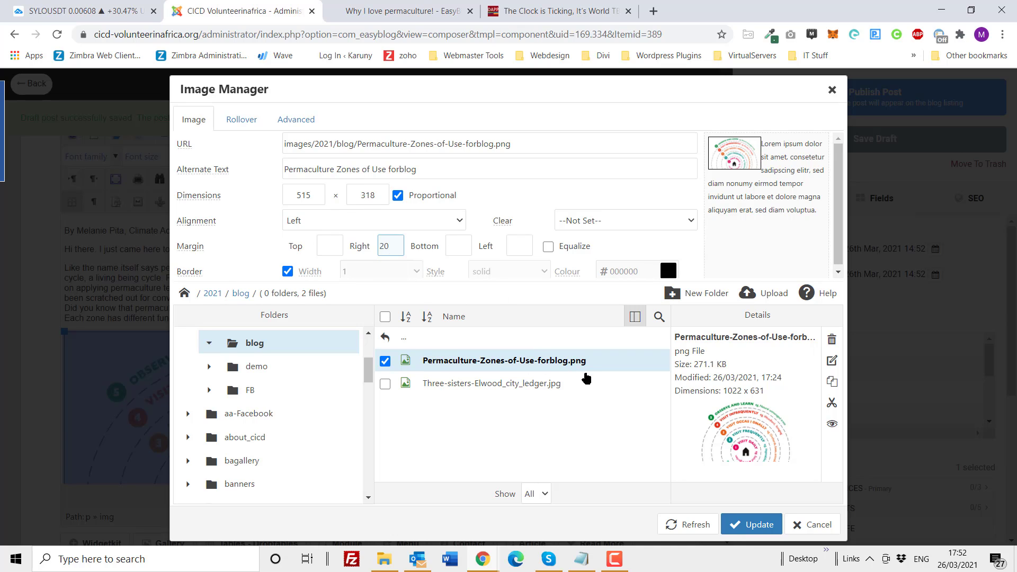
left_click(751, 523)
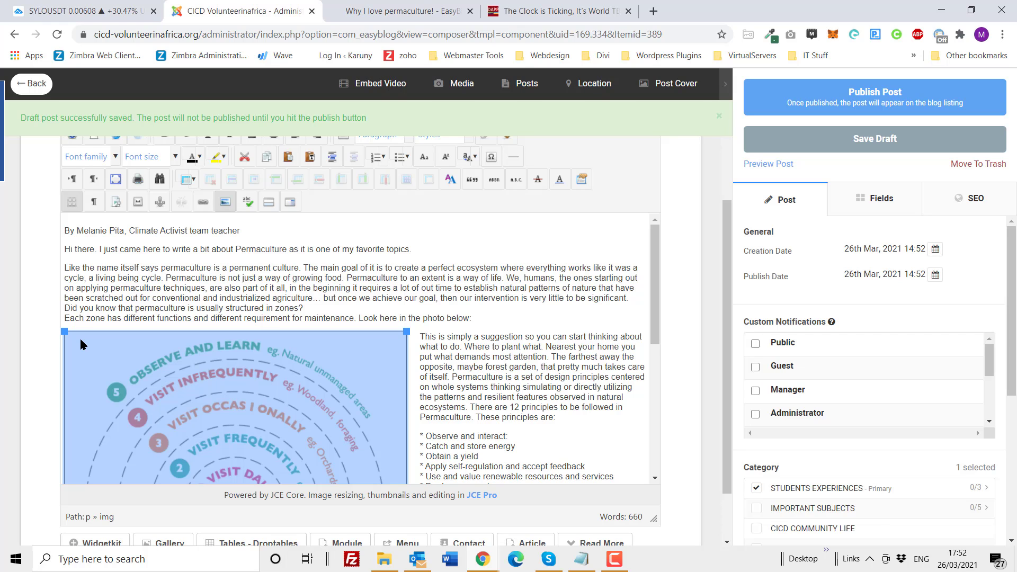
Step: Move the zones image to the start of the "Like the name itself says" paragraph and shrink it to about 484 × 299 pixels
left_click_drag(79, 337, 65, 274)
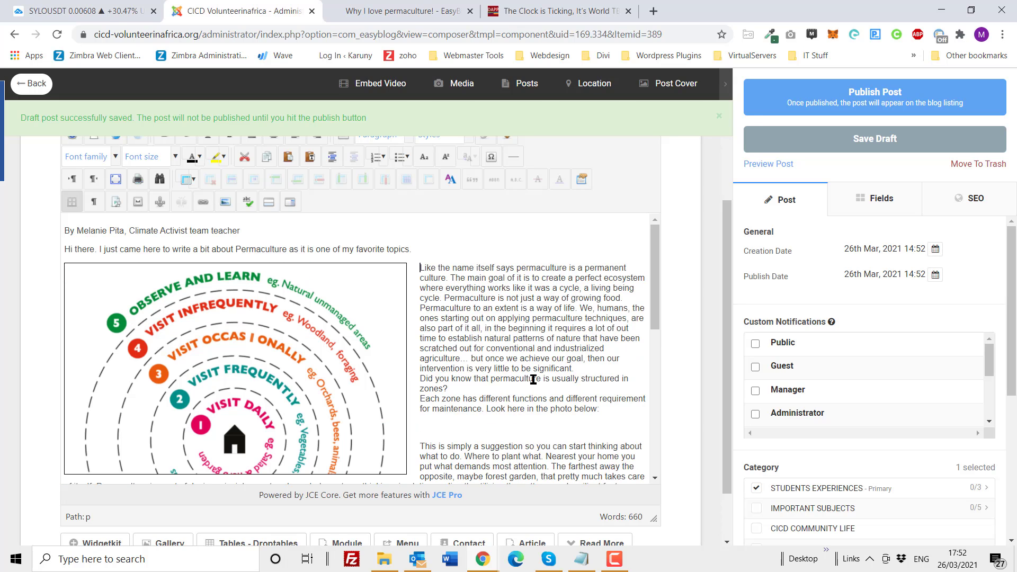
left_click(389, 449)
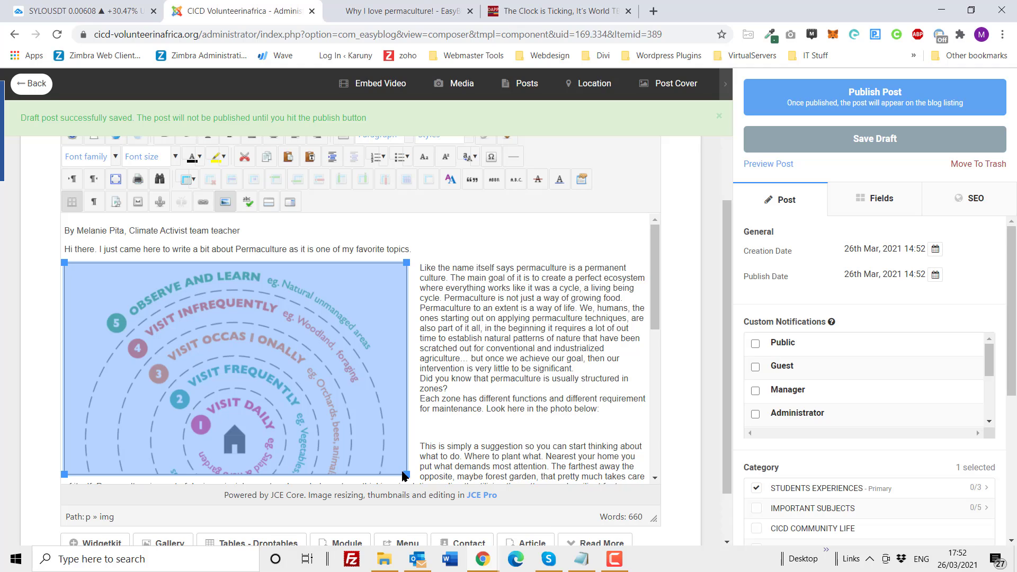
mouse_move(404, 473)
left_mouse_down()
mouse_move(371, 454)
mouse_move(398, 476)
left_mouse_up()
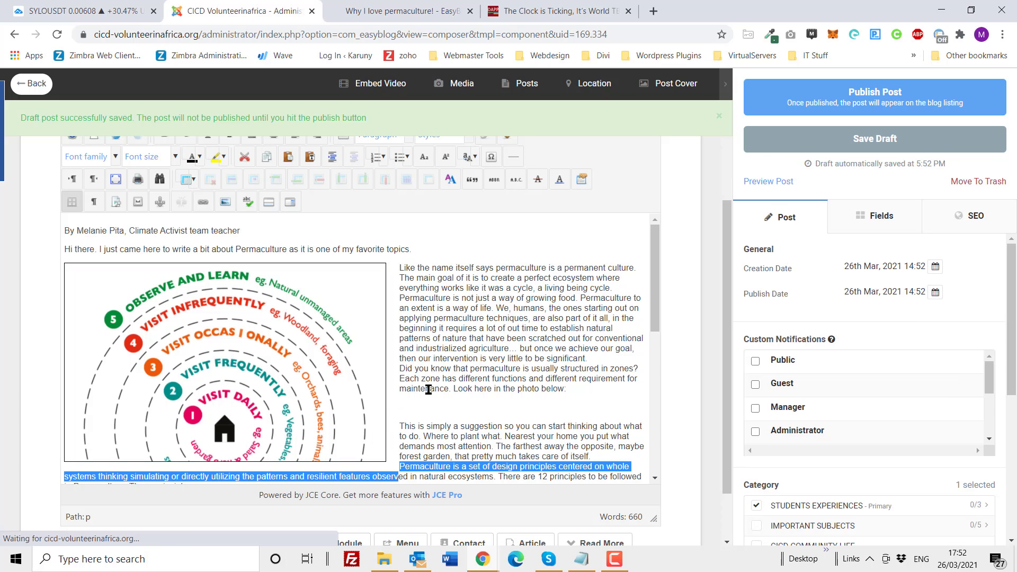
Step: Save the draft and preview how the text wraps around the left-aligned zones image
left_click(845, 142)
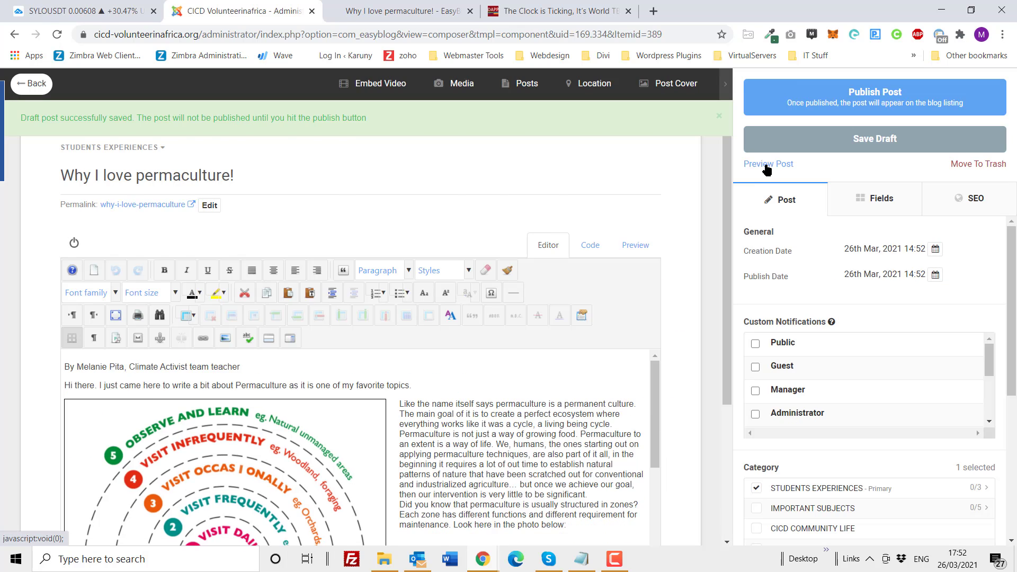
left_click(766, 165)
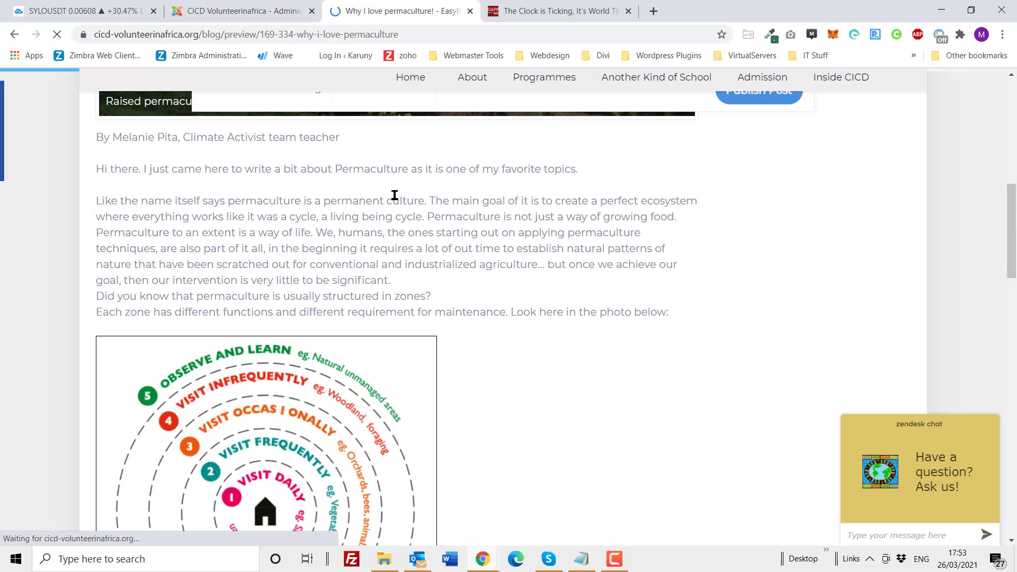
scroll(395, 196, "down", 10)
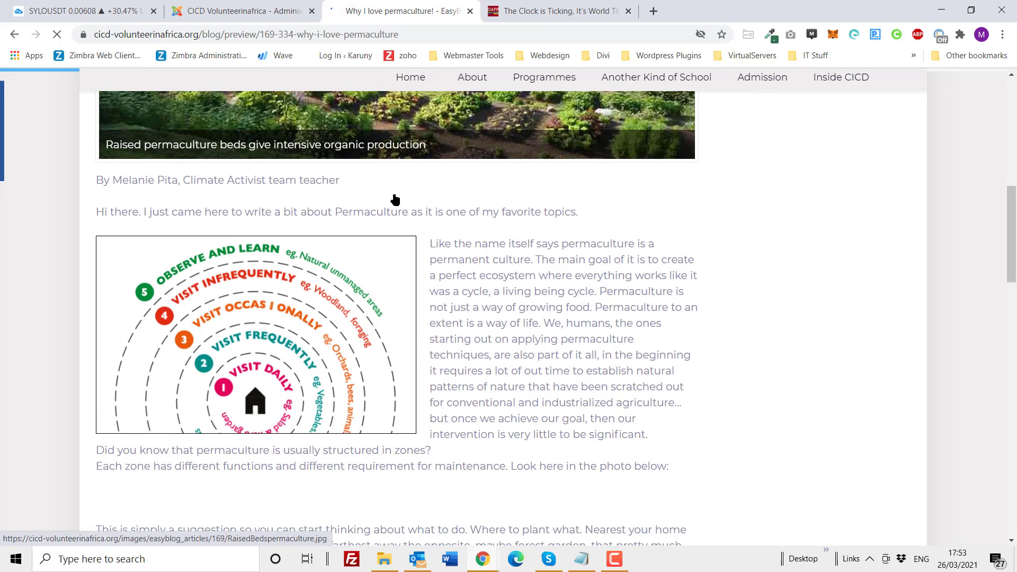
scroll(395, 199, "down", 3)
scroll(475, 227, "down", 1)
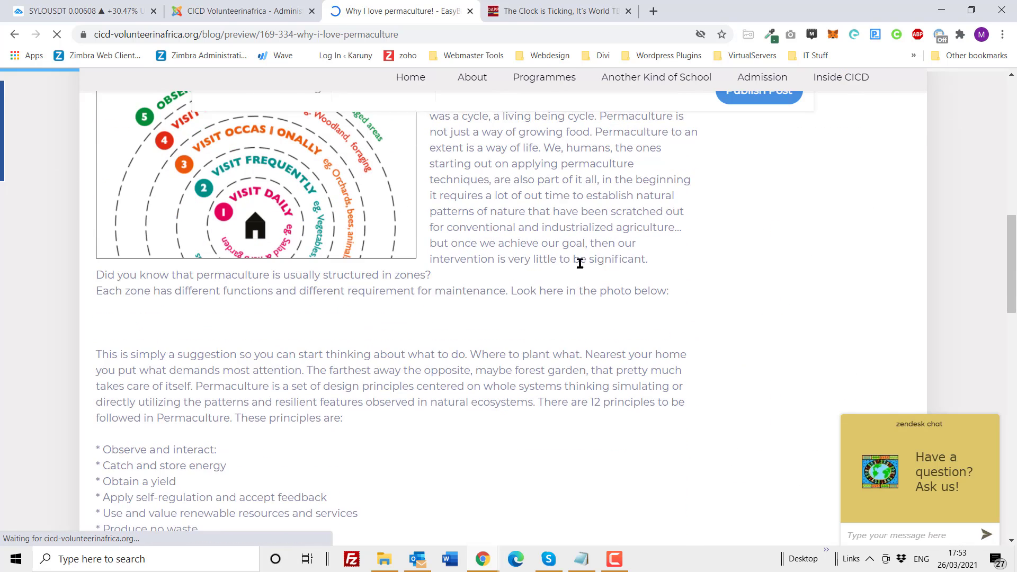
scroll(587, 265, "up", 1)
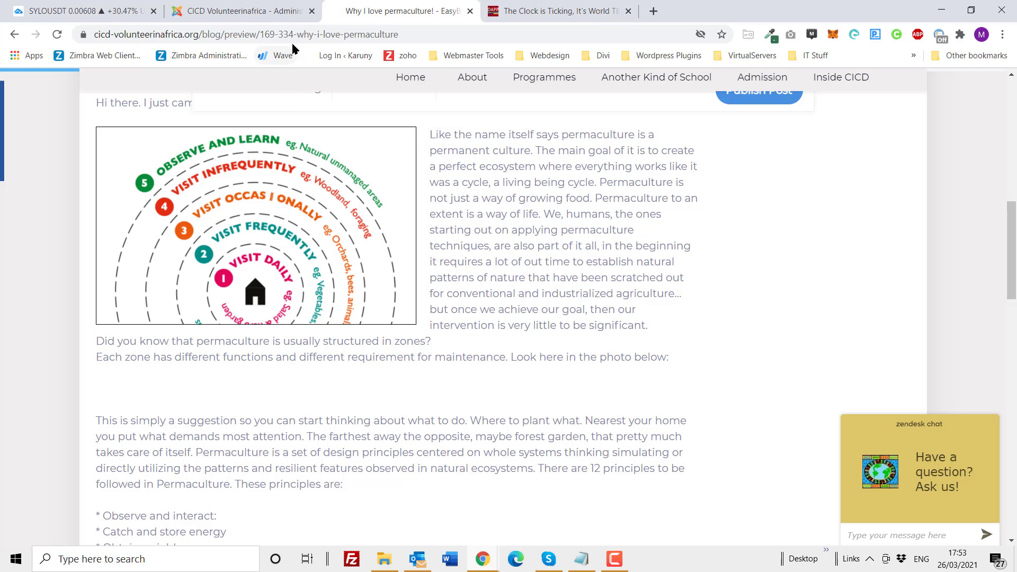
Step: Return to the post editor, reopen the zones image's properties, and set its alignment to Right
left_click(268, 15)
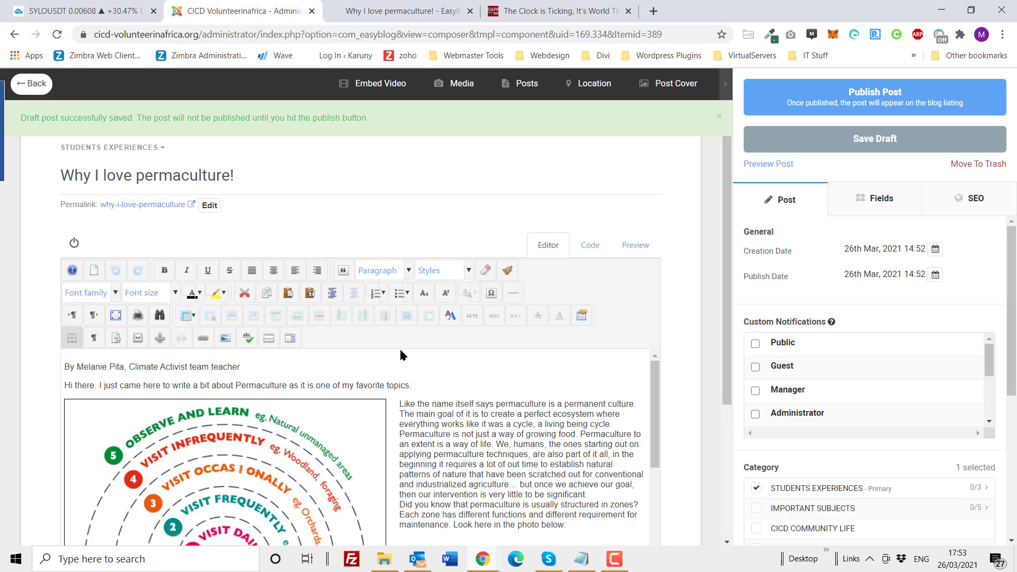
left_click(289, 436)
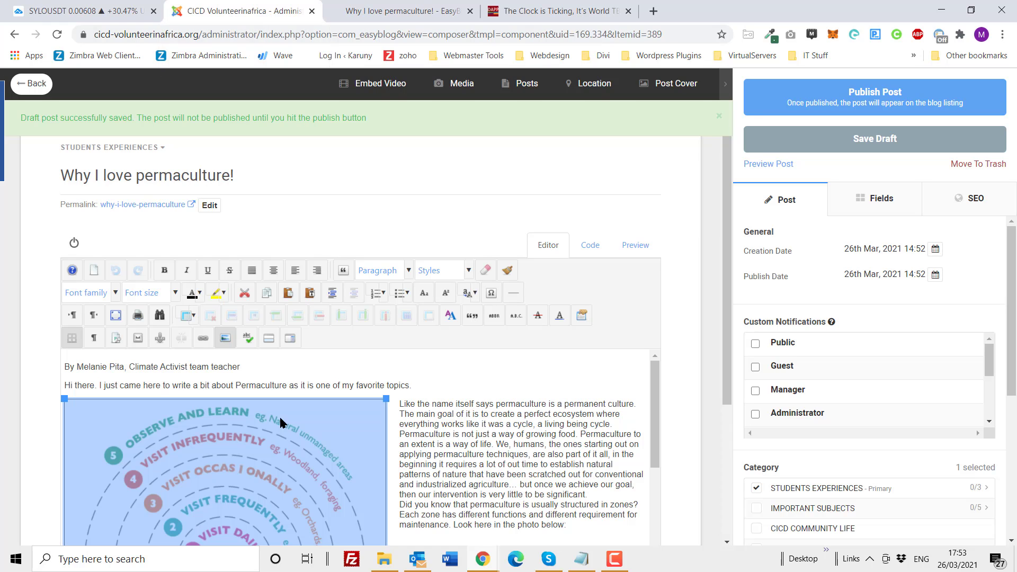
left_click(225, 341)
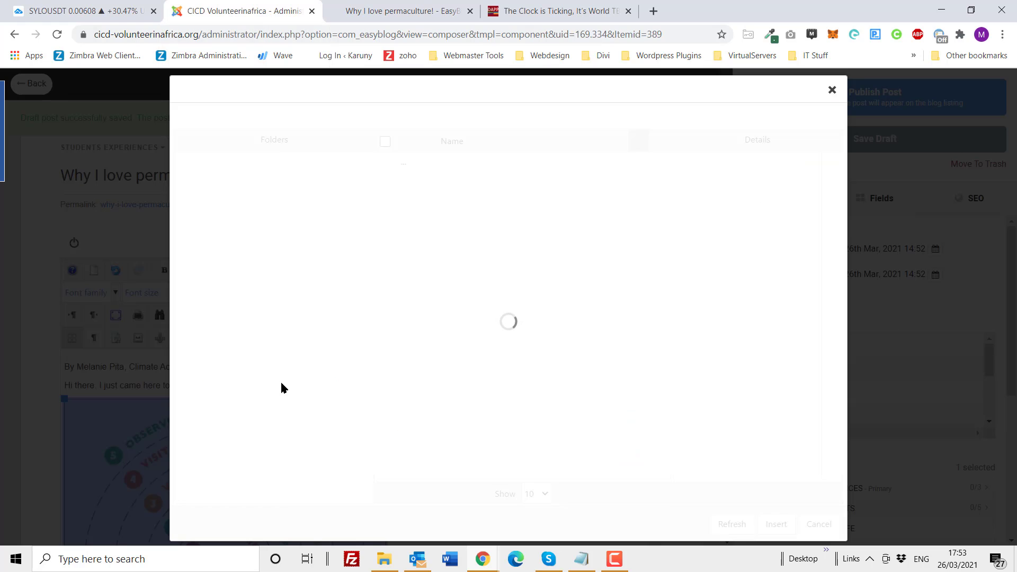
left_click(352, 220)
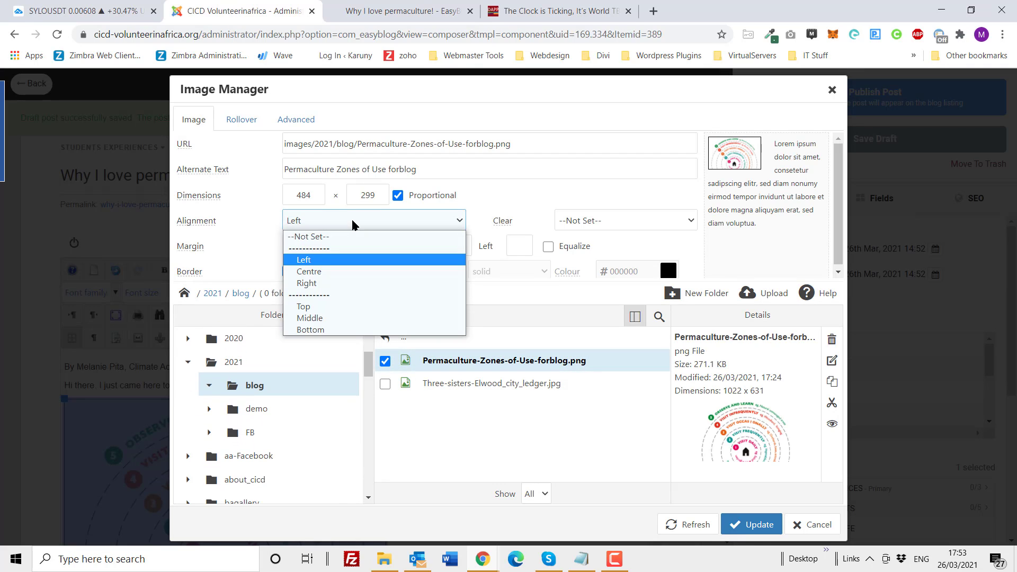
left_click(342, 284)
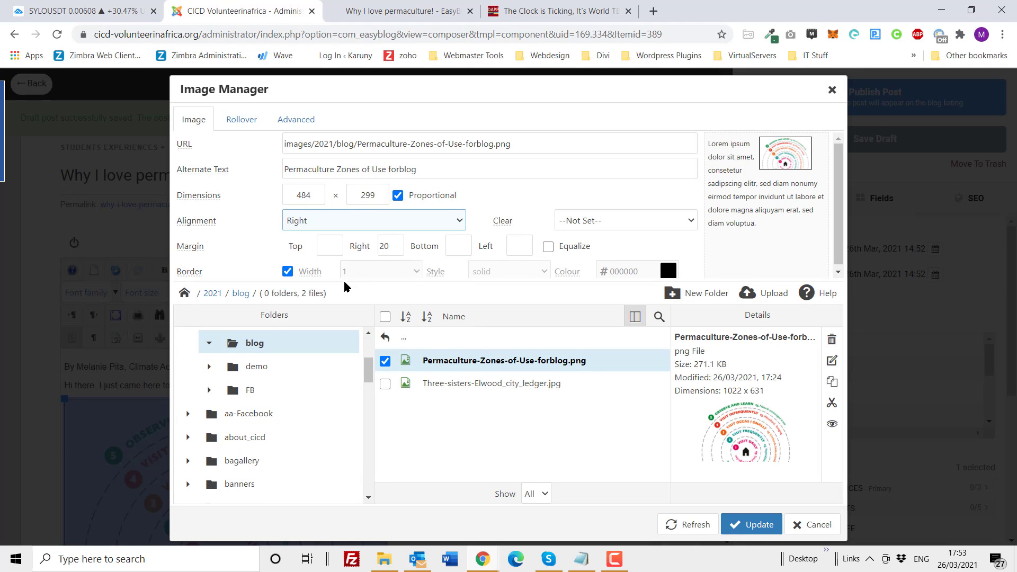
Step: Move the zones image's margin of 20 from the right side to the left side and update the image
left_click_drag(396, 247, 373, 251)
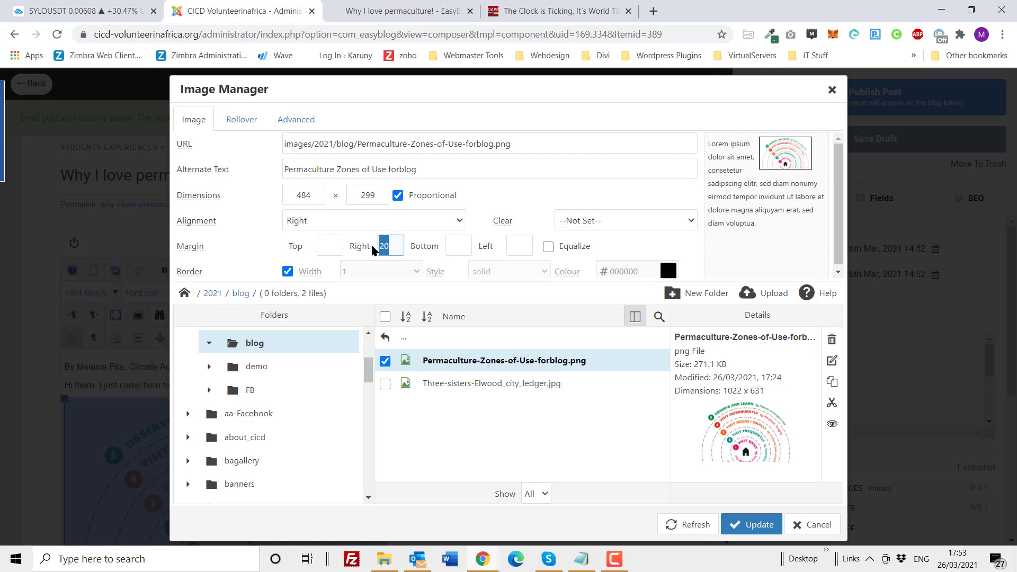
key("ctrl+x")
left_click(518, 252)
key("ctrl+v")
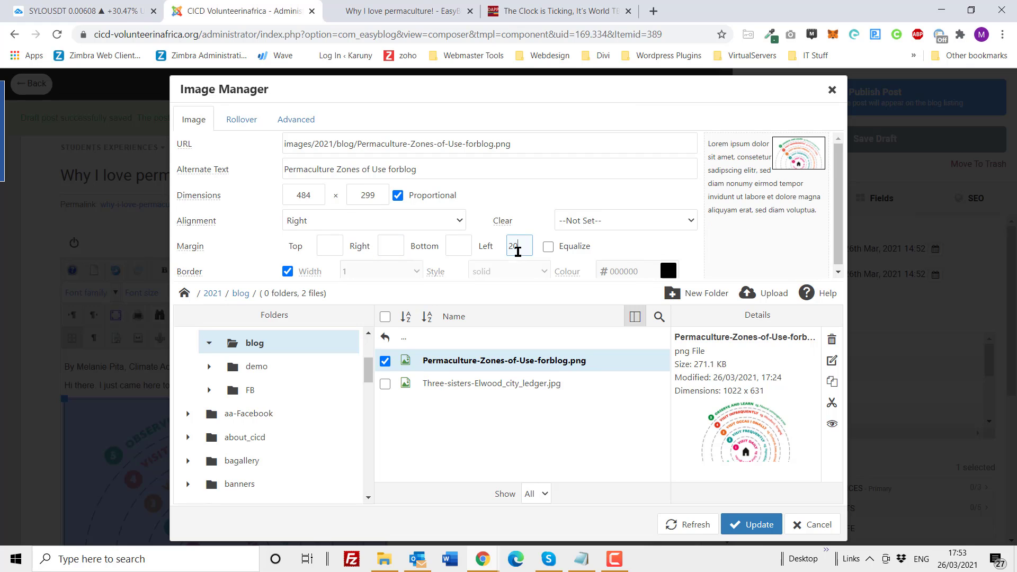
left_click(752, 525)
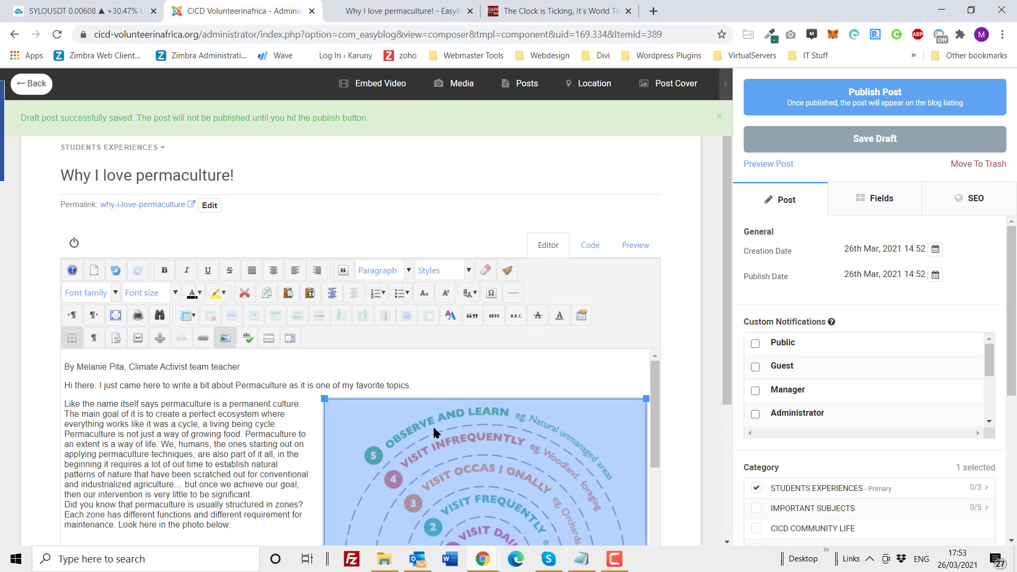
Step: Justify the text from "Like the name itself says" through "These principles are:" beside the zones image
scroll(330, 460, "down", 2)
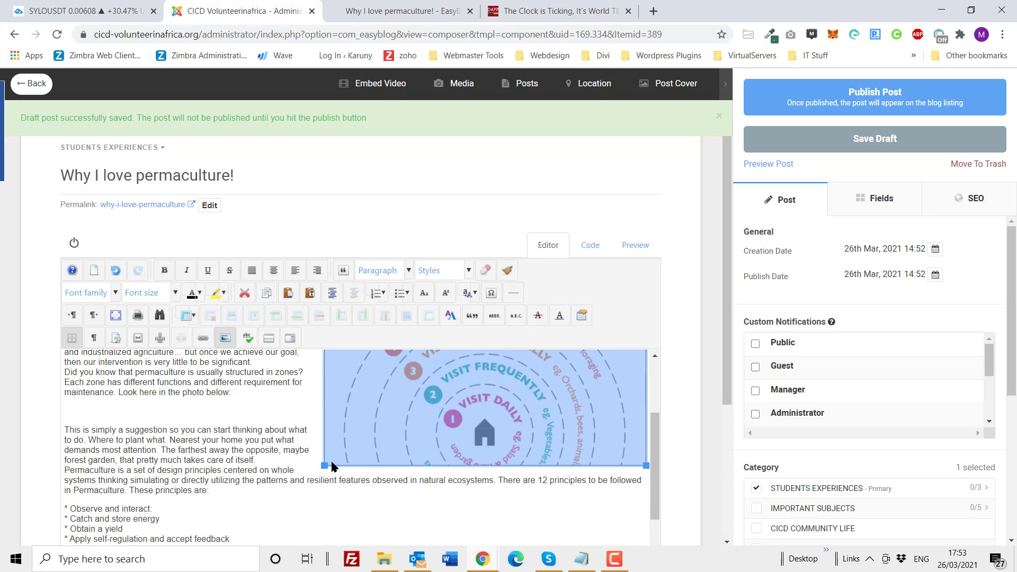
left_click_drag(216, 490, 59, 407)
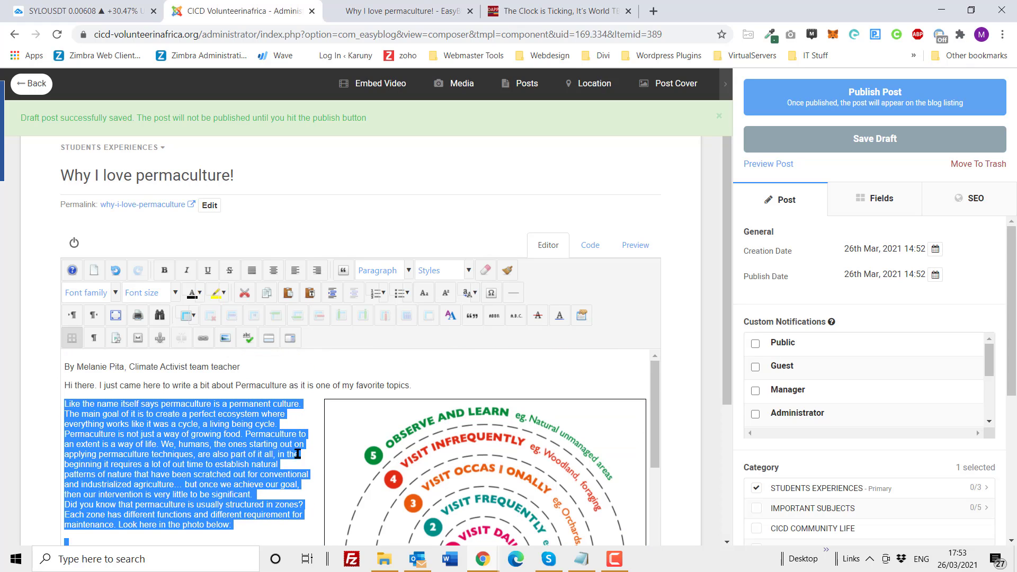
left_click(252, 274)
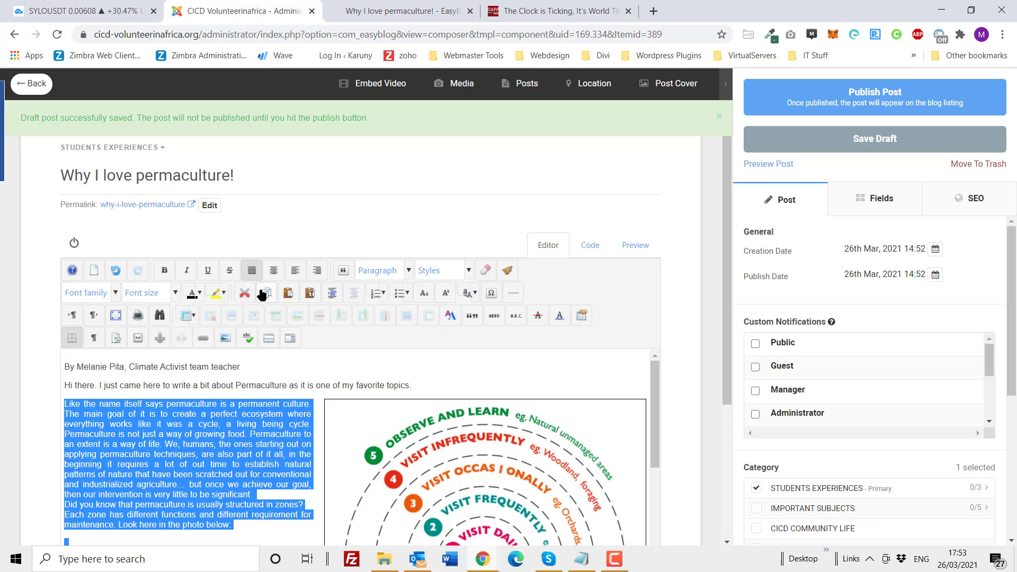
Step: Save the draft and preview how the justified text wraps around the right-aligned zones image
left_click(793, 145)
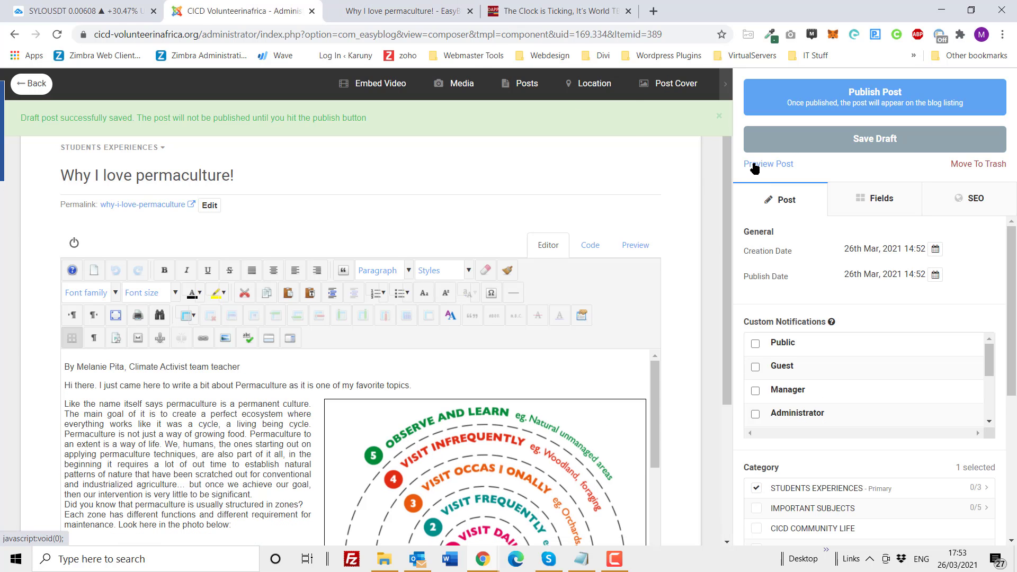
left_click(755, 165)
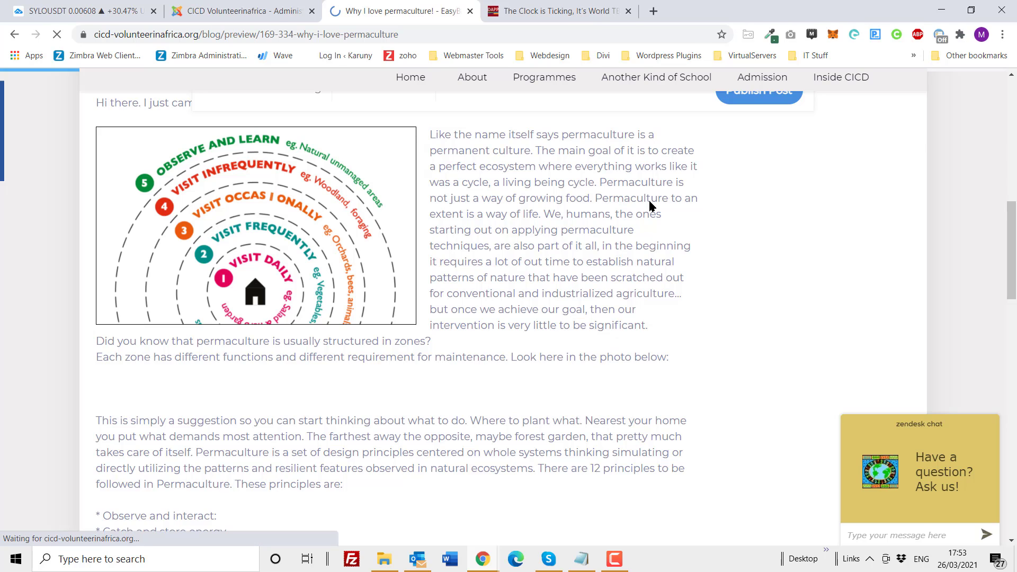
scroll(548, 299, "down", 4)
scroll(549, 303, "down", 5)
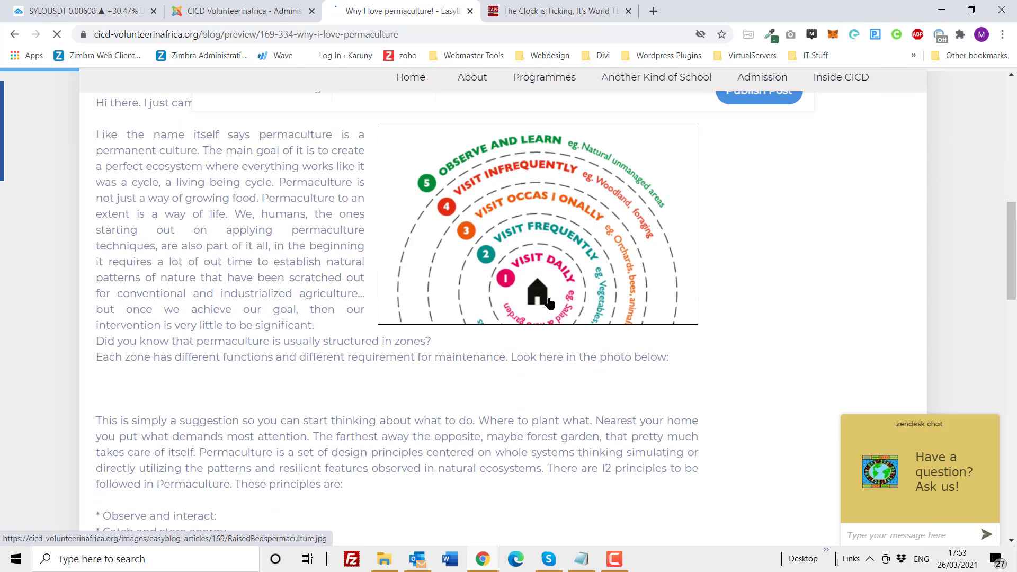
scroll(714, 333, "up", 1)
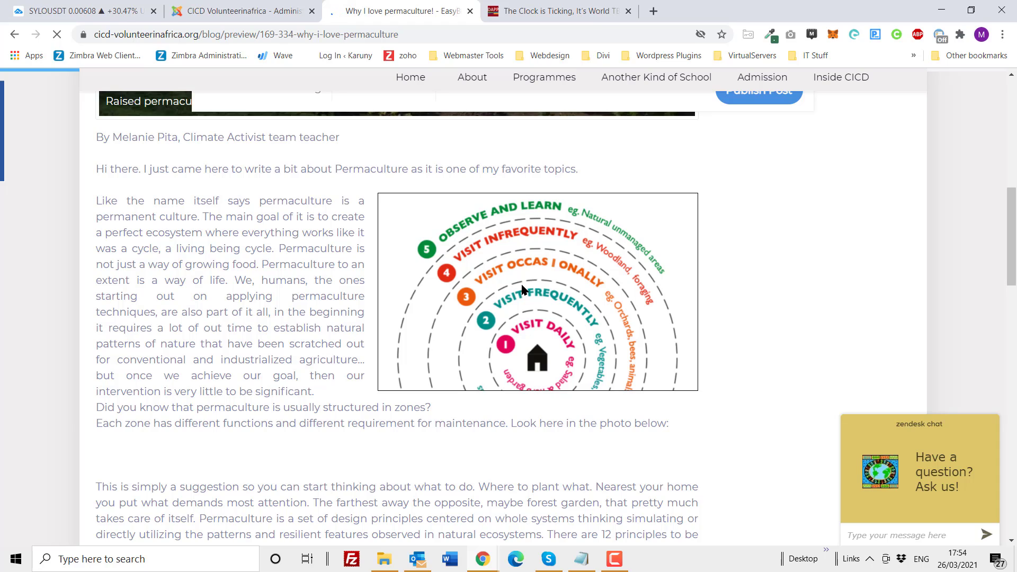
scroll(521, 290, "down", 8)
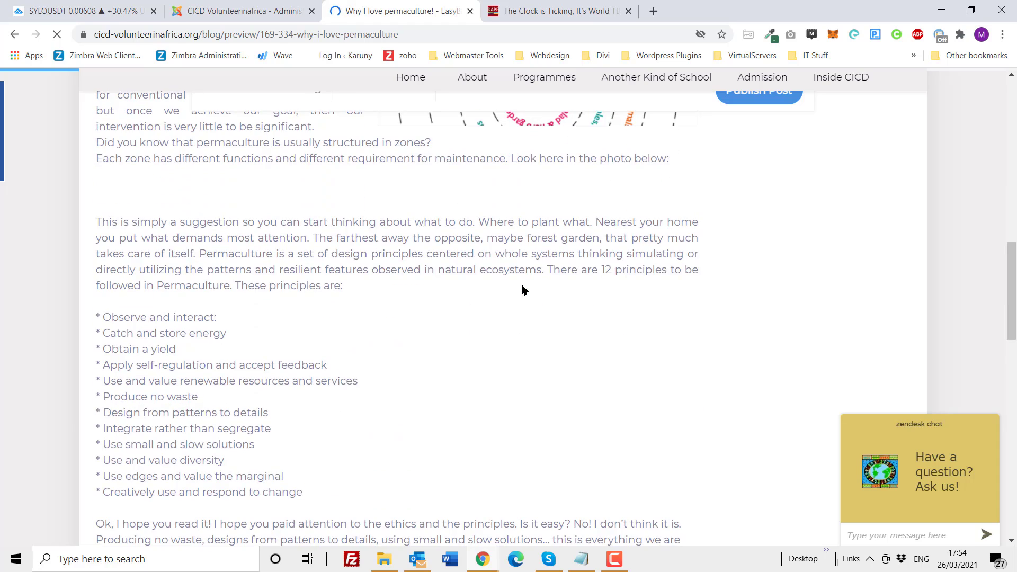
scroll(522, 289, "up", 10)
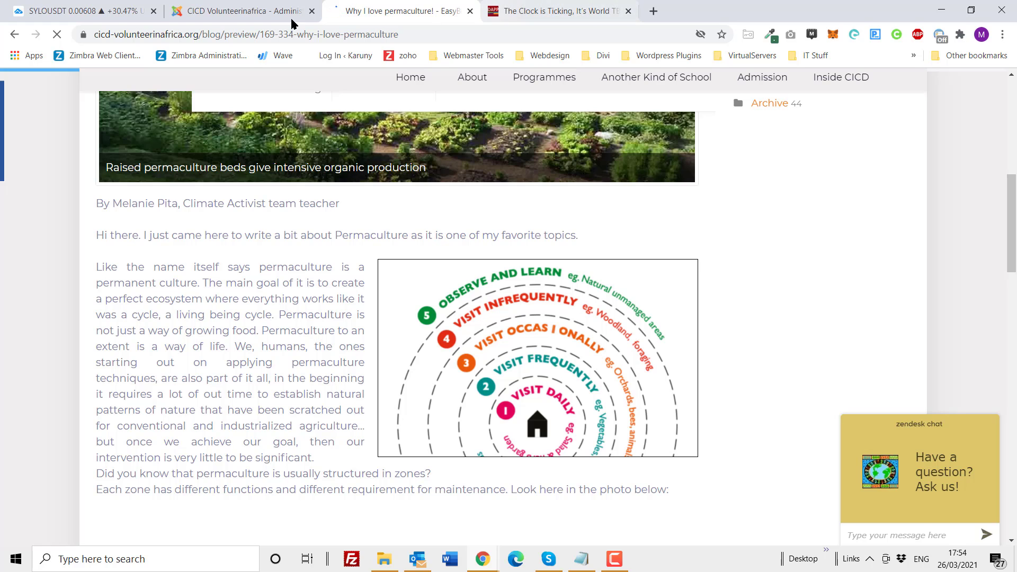
Step: Return to the post editor and left-align the text from "Like the name itself says" through "These principles are:"
left_click(236, 17)
scroll(648, 379, "down", 3)
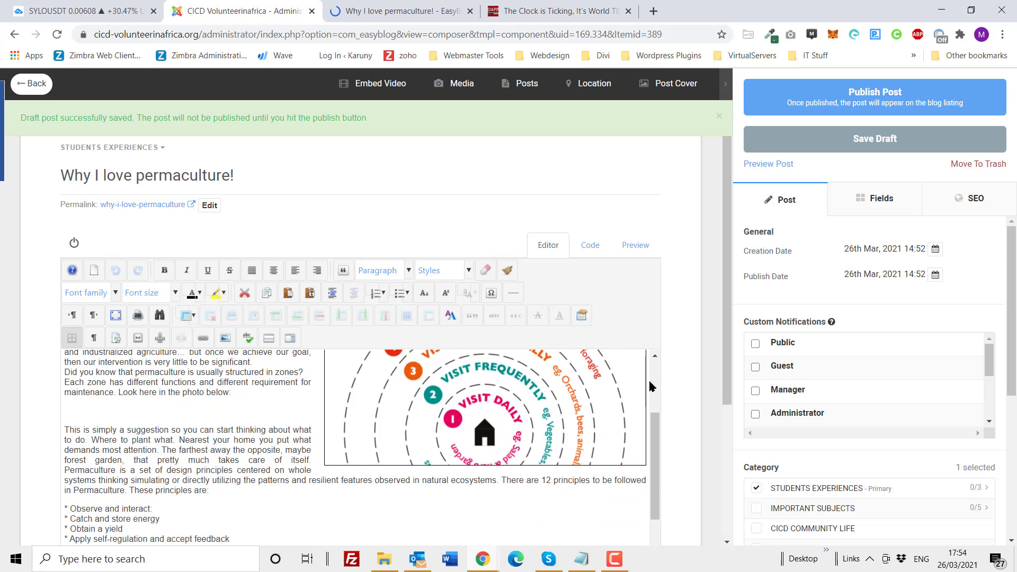
scroll(557, 374, "up", 1)
scroll(652, 252, "down", 2)
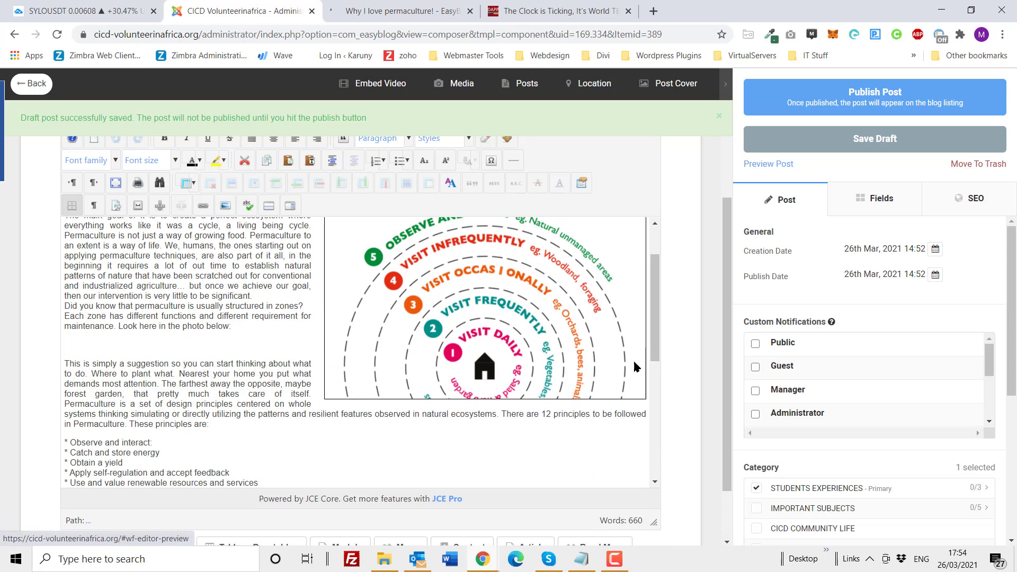
left_click(507, 315)
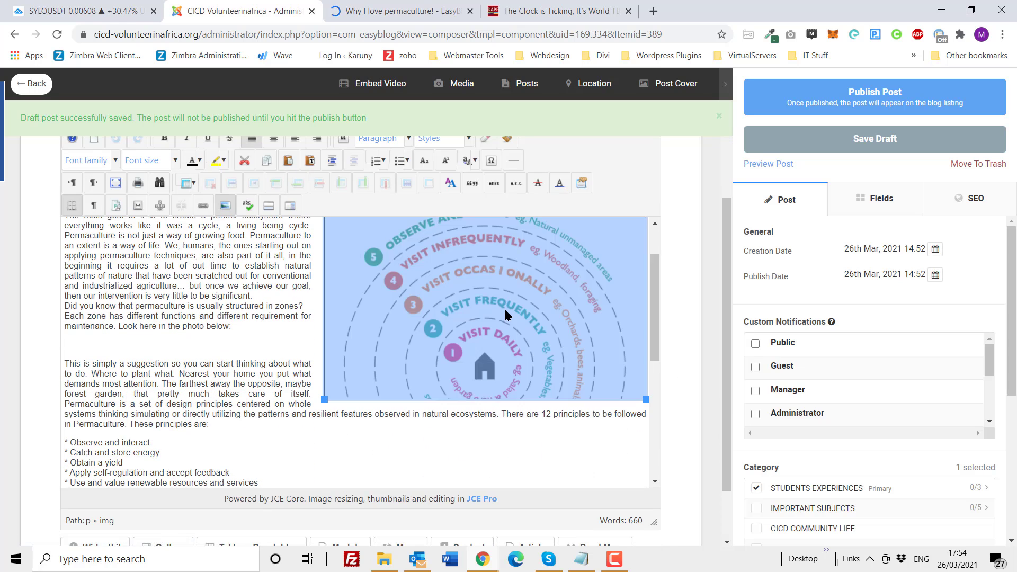
left_click_drag(214, 424, 57, 267)
scroll(275, 167, "up", 1)
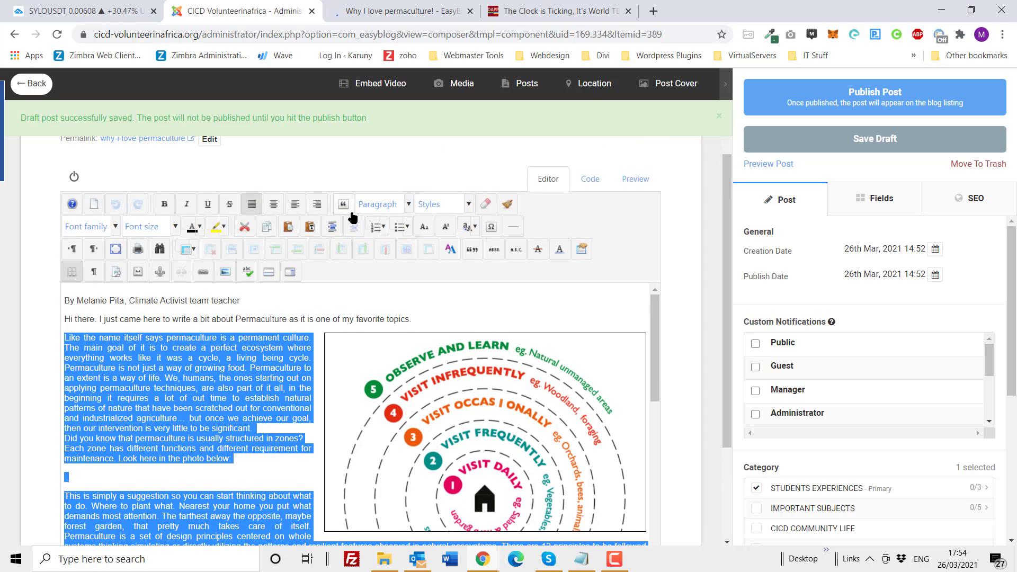
left_click(295, 204)
left_click(279, 416)
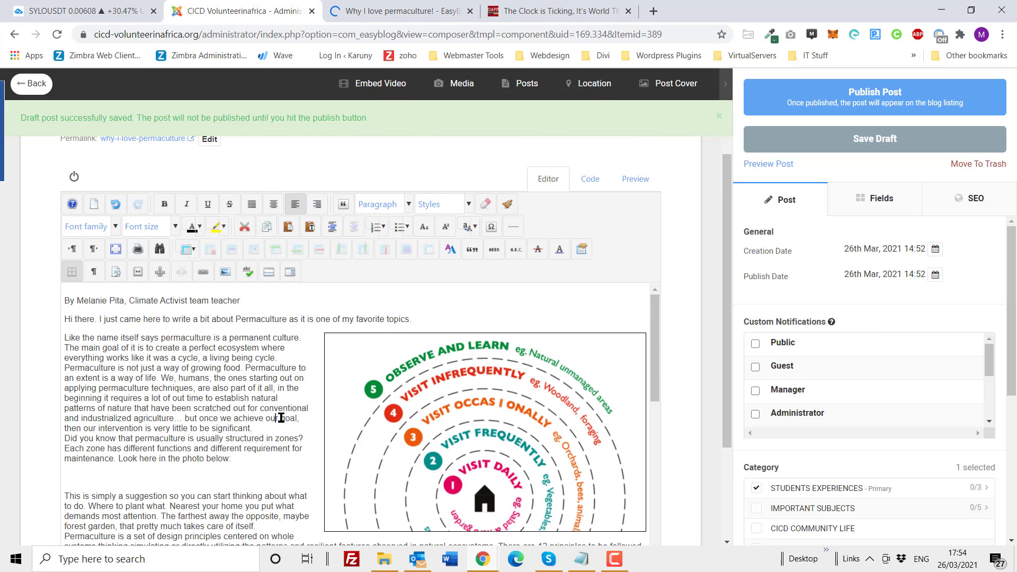
Step: Replace the zones image with the placeholder text "1st image" under the "Look here in the photo below:" line and save the draft
left_click(424, 452)
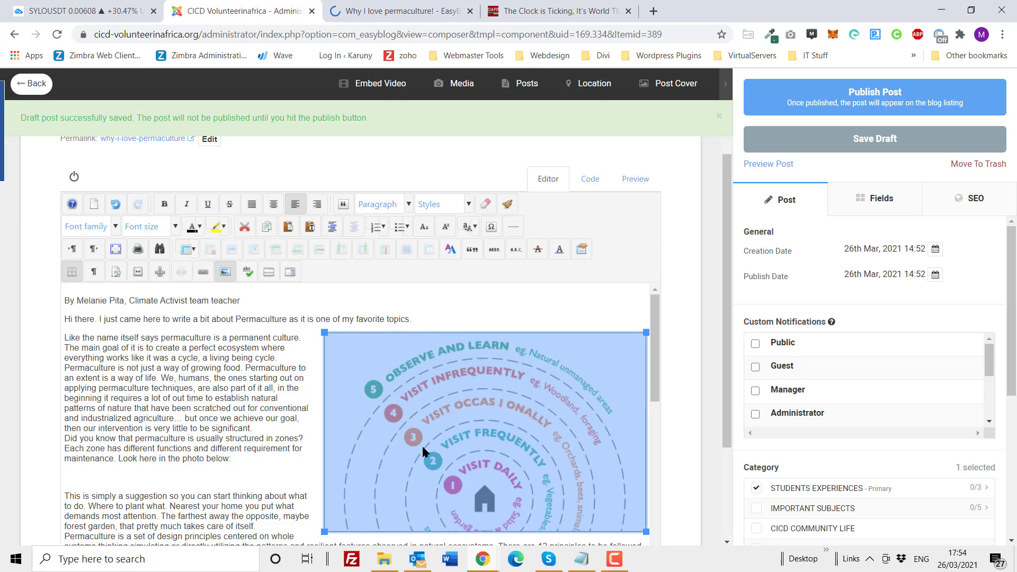
key("Delete")
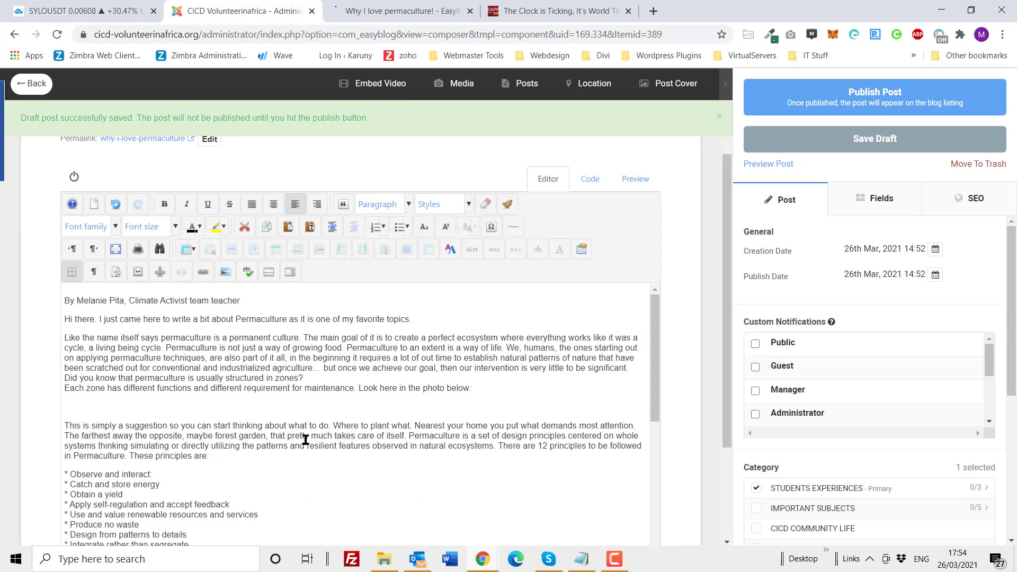
left_click(111, 411)
type("1st image")
left_click(874, 139)
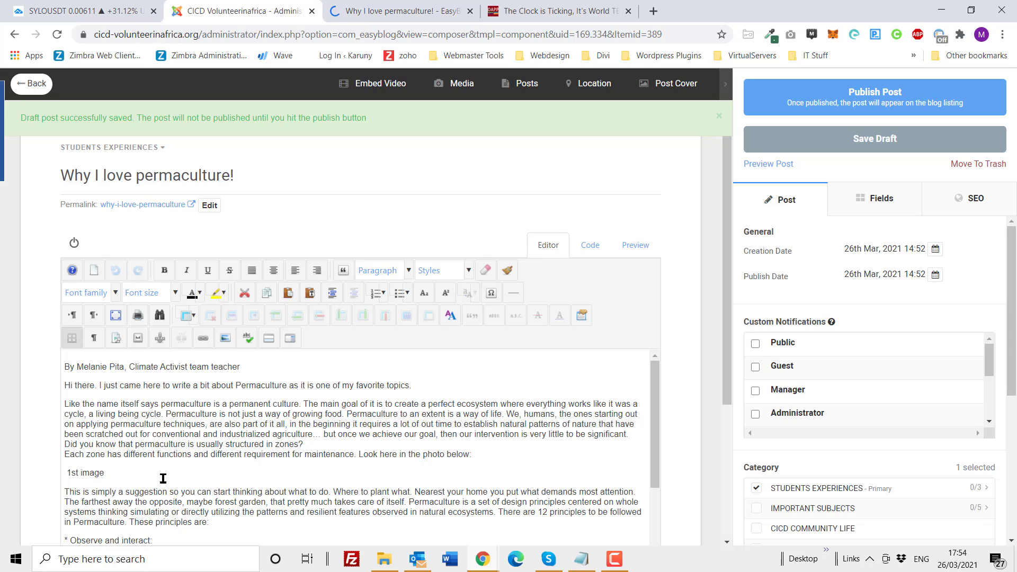
Step: Delete the "1st image" placeholder and choose Permaculture-Zones-of-Use-forblog.png from the blog folder as the image to insert there
left_click_drag(218, 479, 66, 474)
left_click(112, 473)
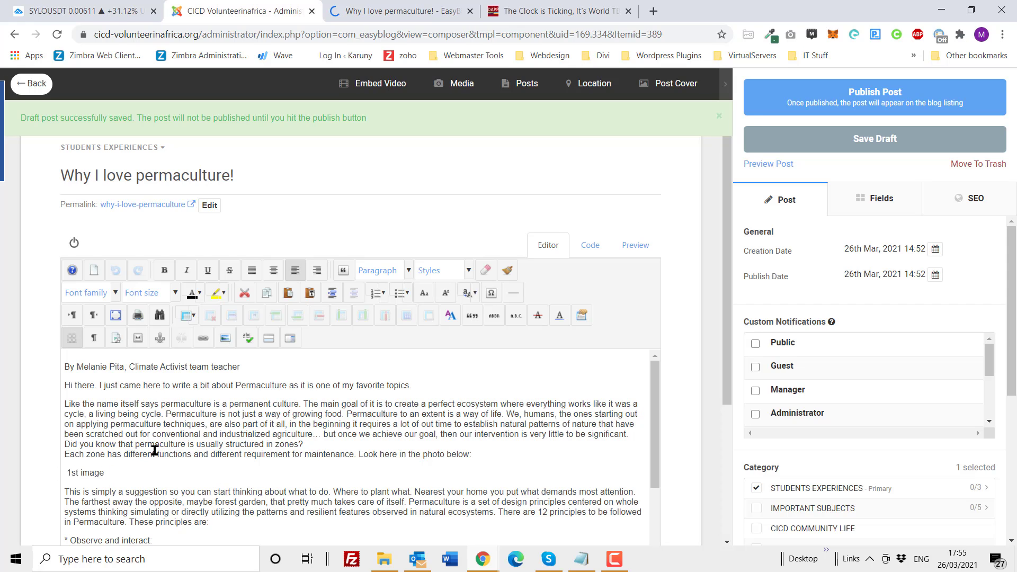
triple_click(74, 471)
key("Delete")
left_click(225, 340)
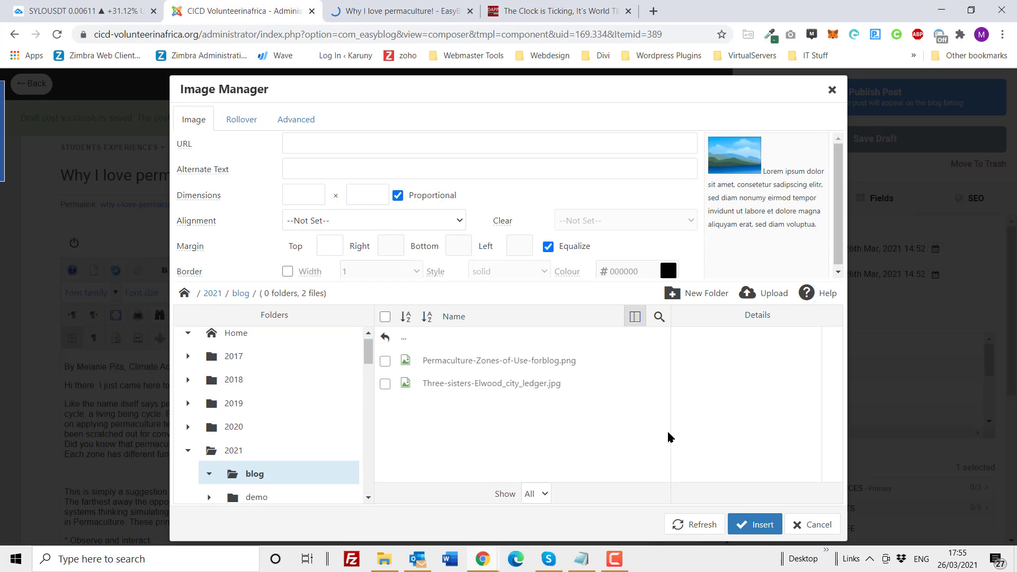
left_click(491, 365)
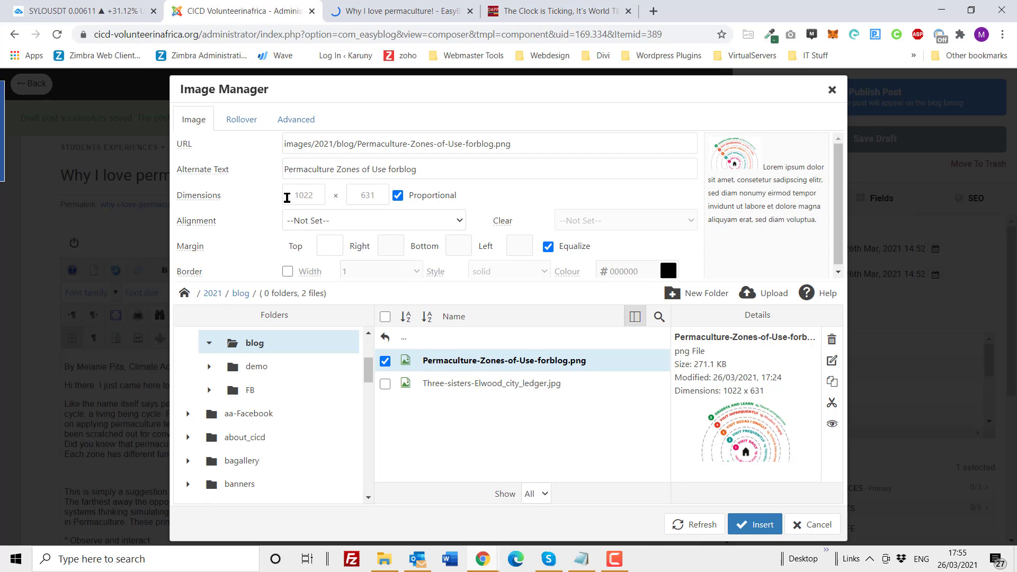
Step: Set the zones image's alignment to Left and turn off equal margins so the right margin can be edited separately
left_click(307, 225)
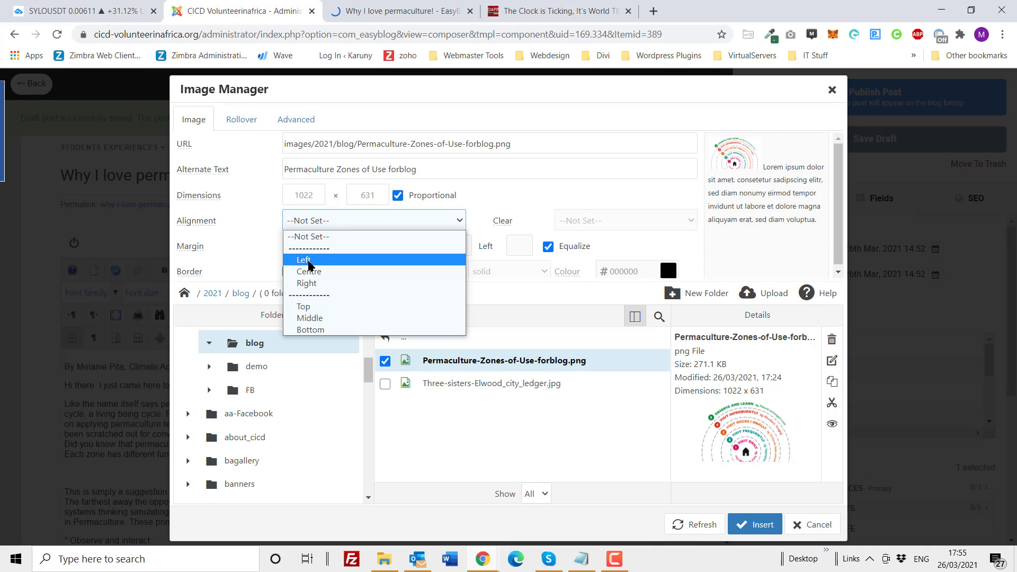
left_click(310, 260)
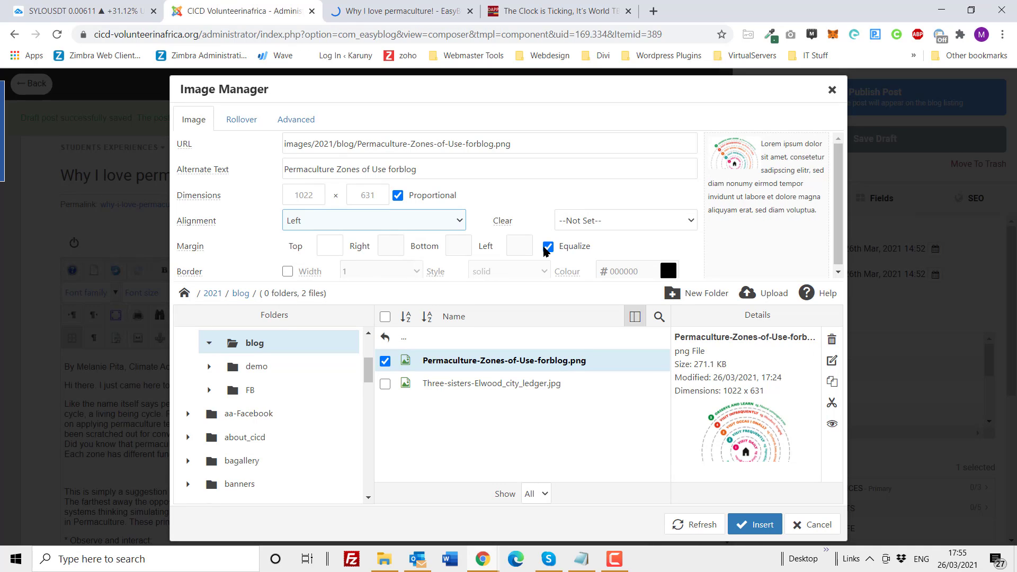
left_click(549, 246)
left_click(381, 246)
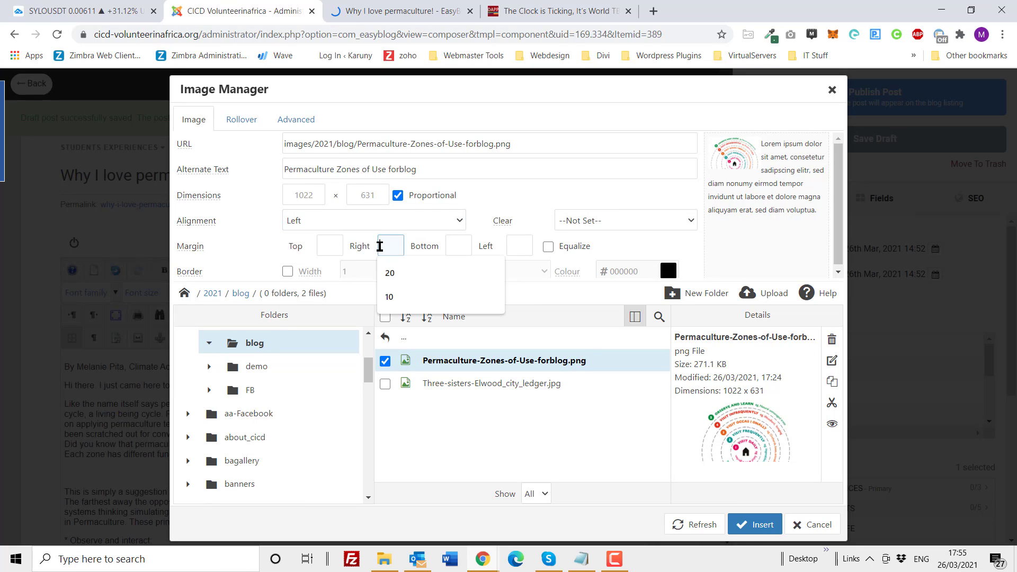
Step: Try the Right alignment with its left margin, and the Centre alignment, on the zones image
left_click(308, 221)
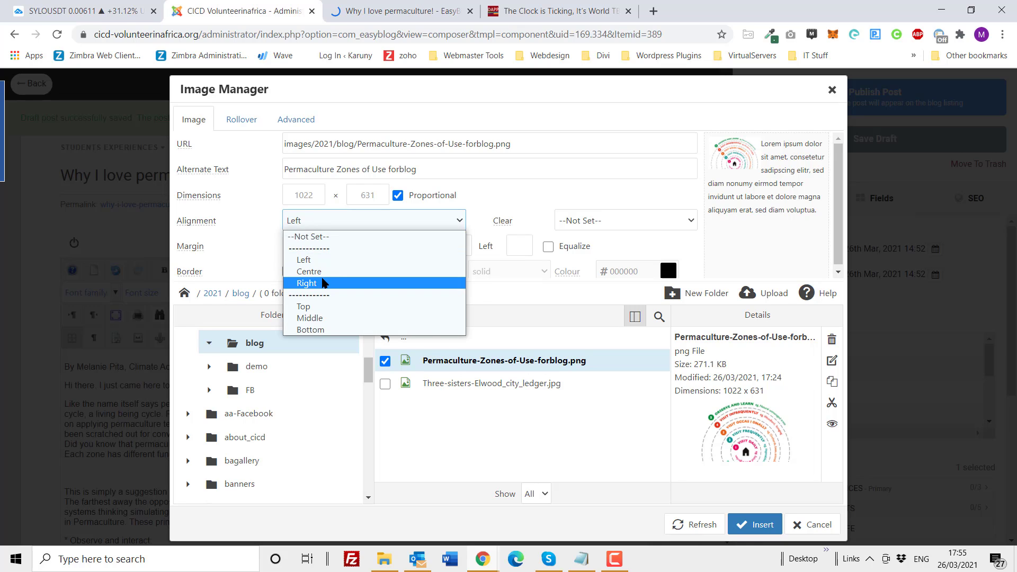
left_click(321, 283)
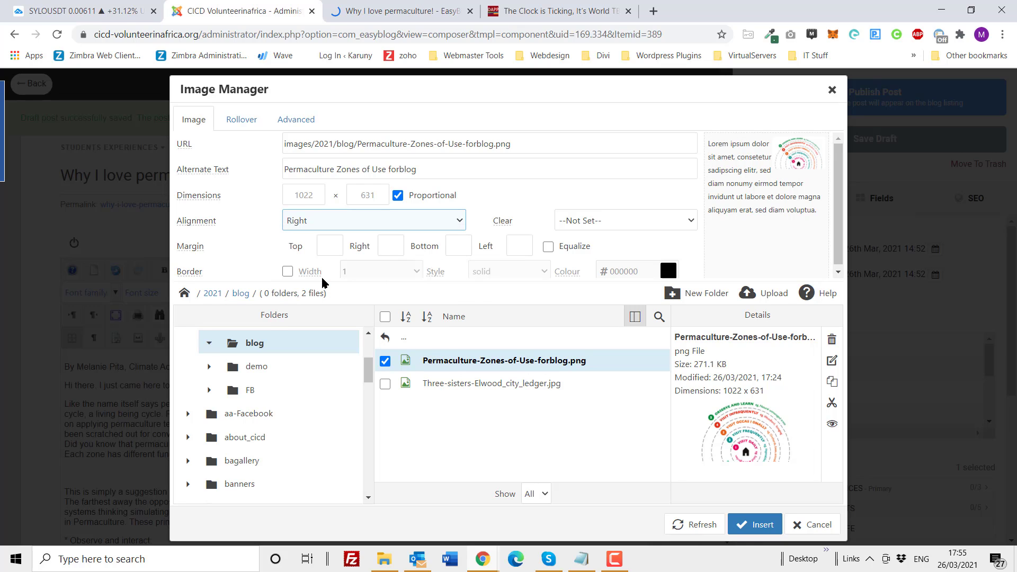
left_click(514, 247)
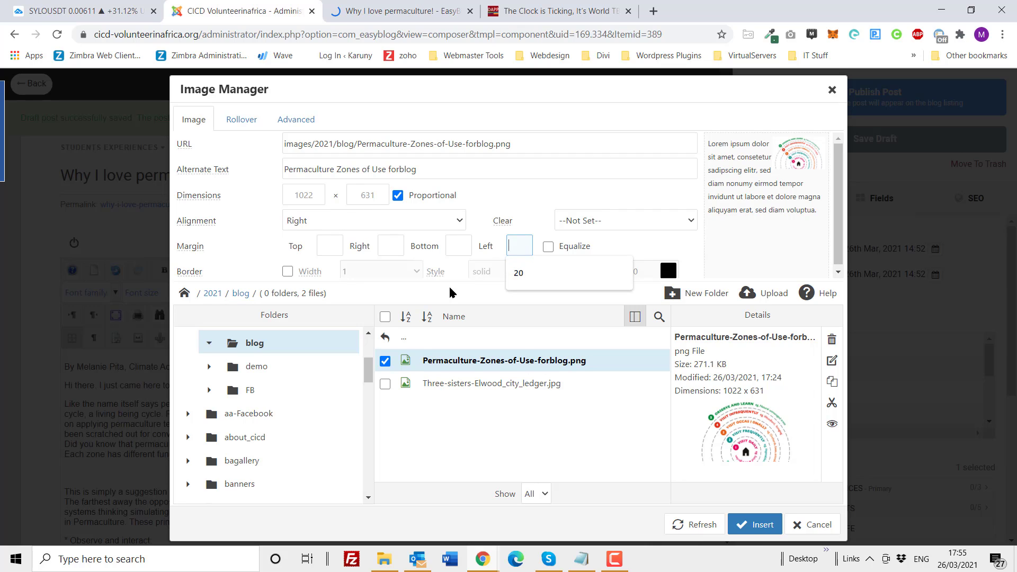
left_click(320, 227)
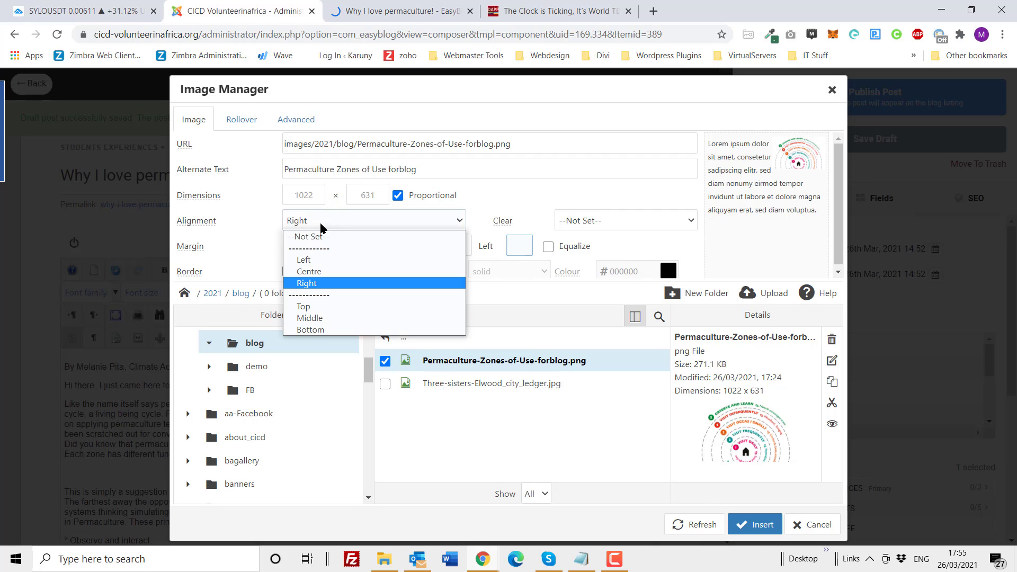
left_click(319, 271)
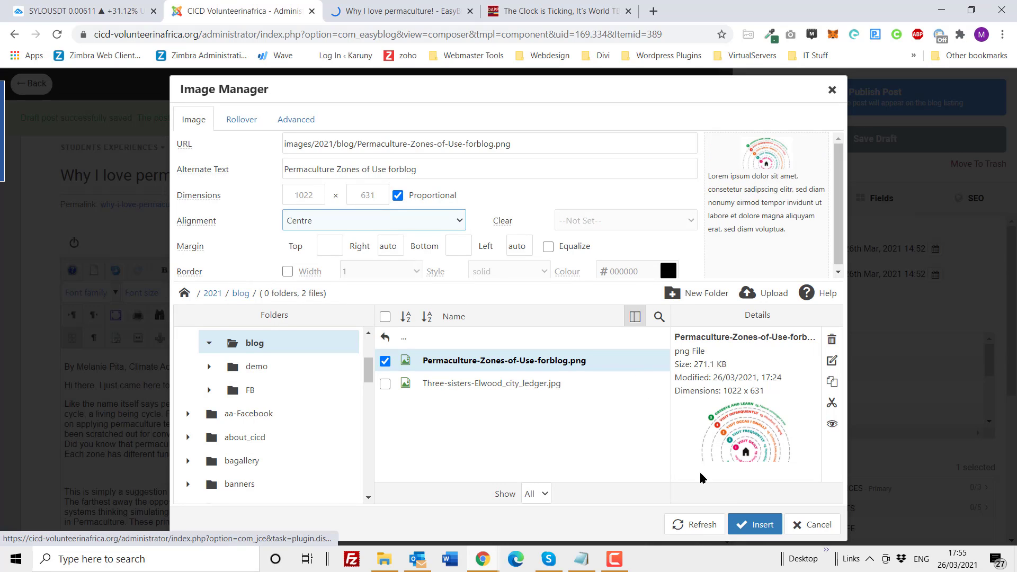
Step: Reset the zones image's alignment to Not Set and insert it below the "Look here in the photo below:" line
left_click(335, 223)
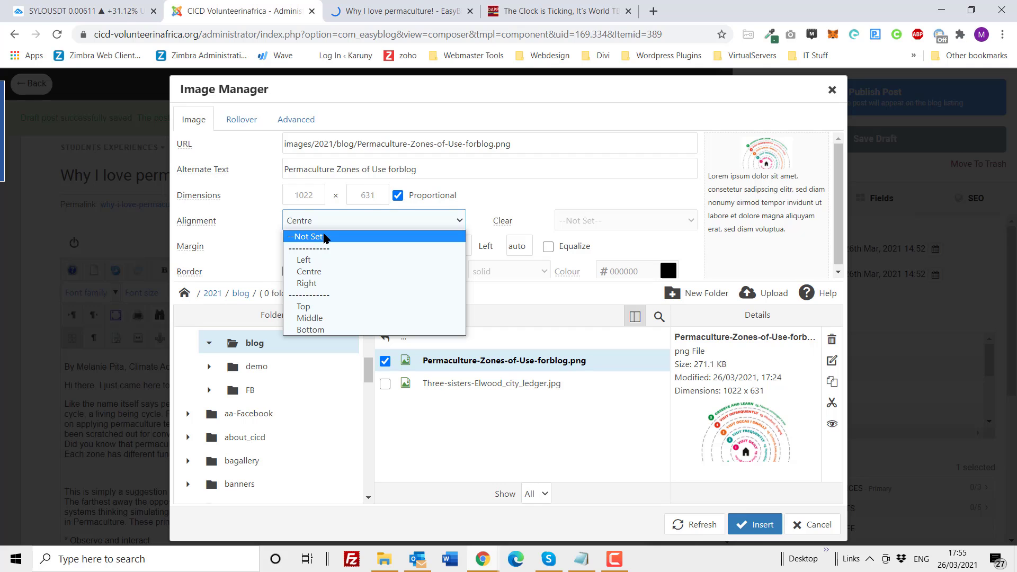
left_click(325, 237)
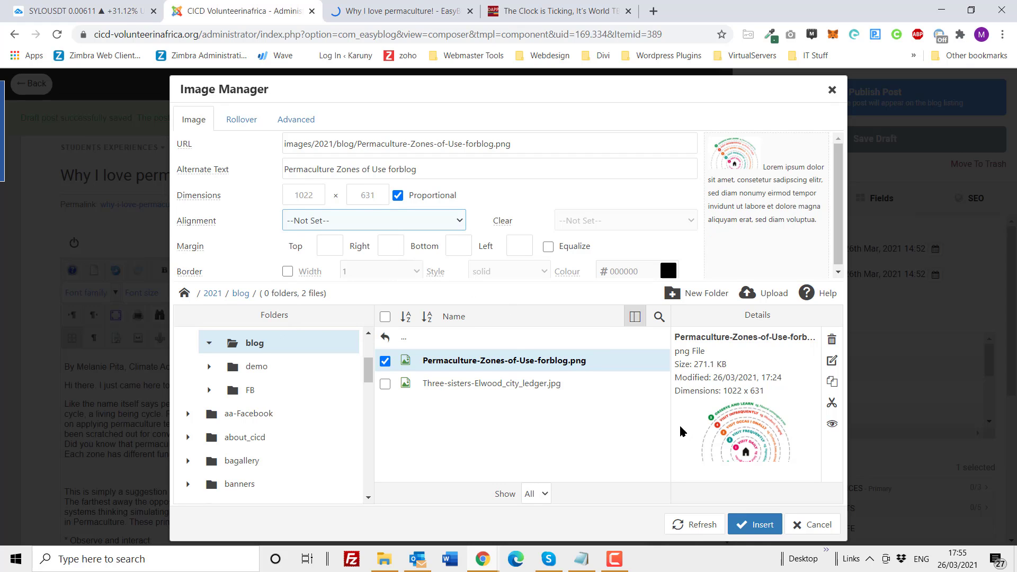
left_click(750, 524)
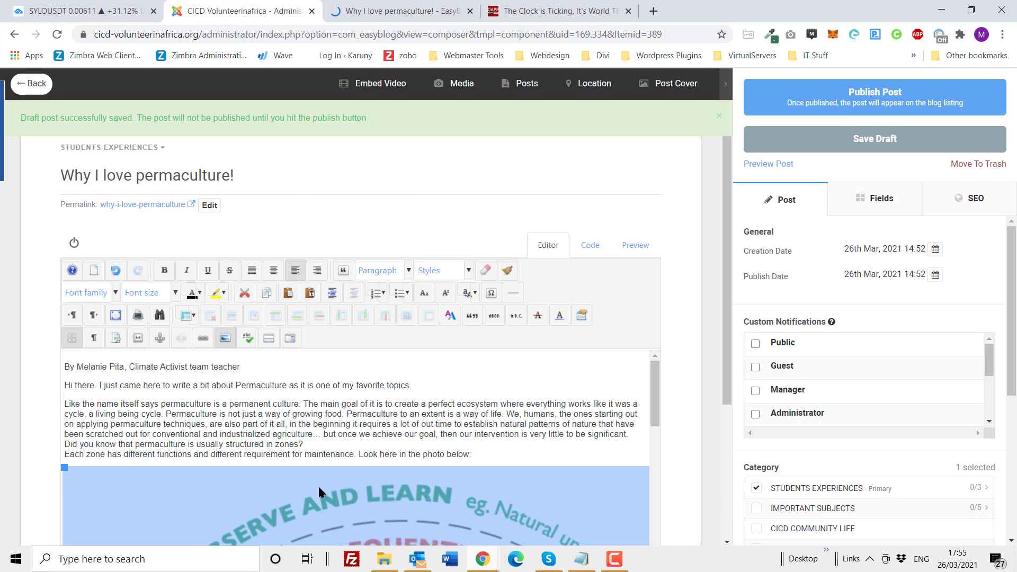
Step: Shrink the inserted zones image proportionally to about three quarters of the text width
left_click_drag(64, 468, 227, 531)
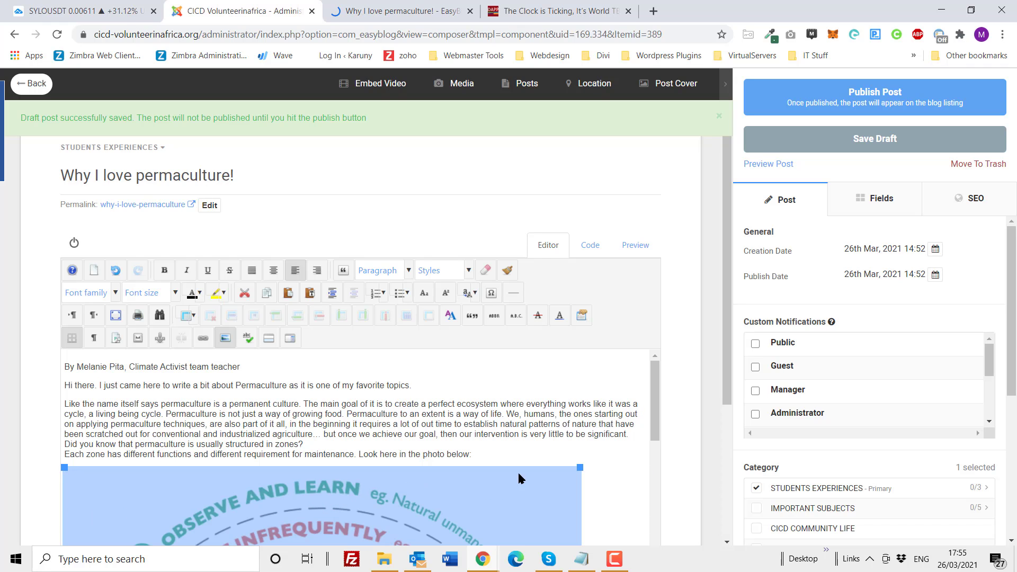
left_click_drag(580, 469, 516, 469)
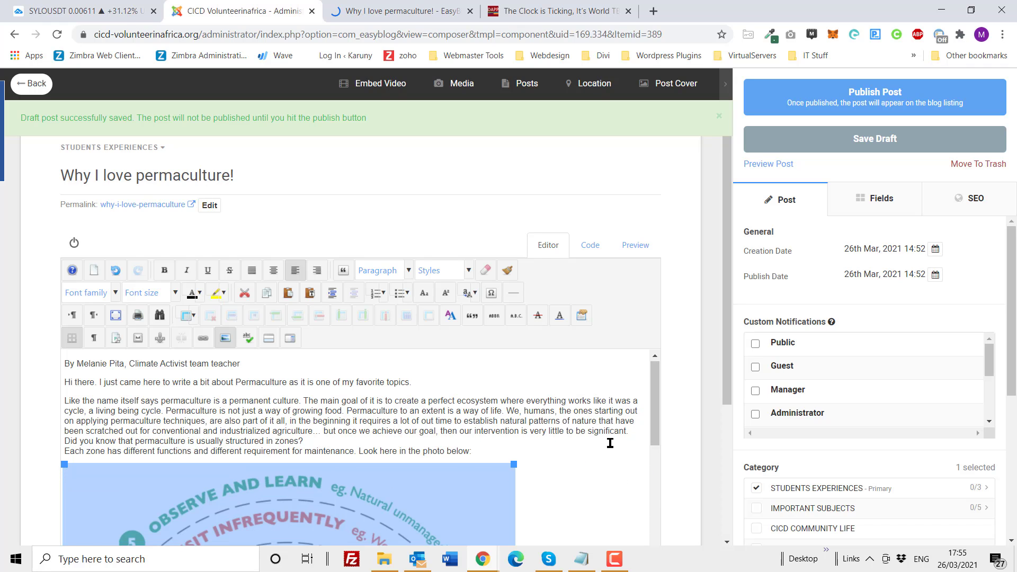
scroll(609, 438, "down", 3)
scroll(411, 463, "up", 2)
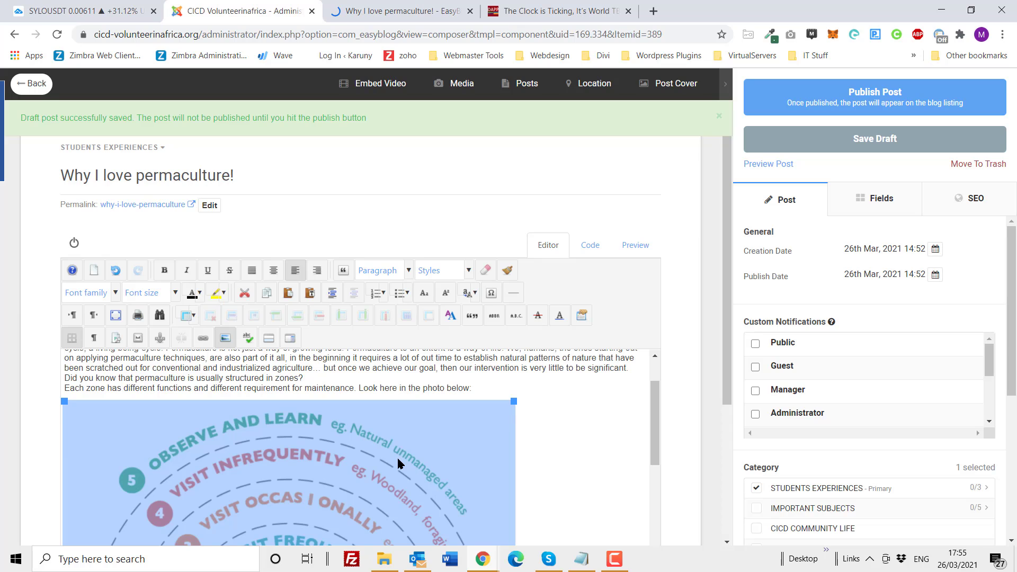
Step: Replace the zones image with the placeholder text "1st images" and save the draft
key("Delete")
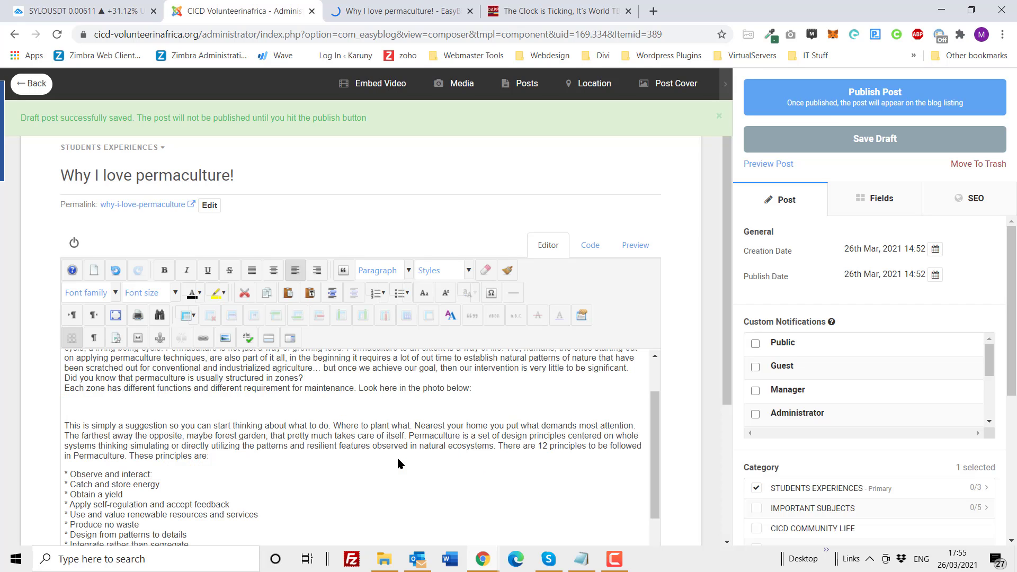
type("1st images")
left_click(879, 149)
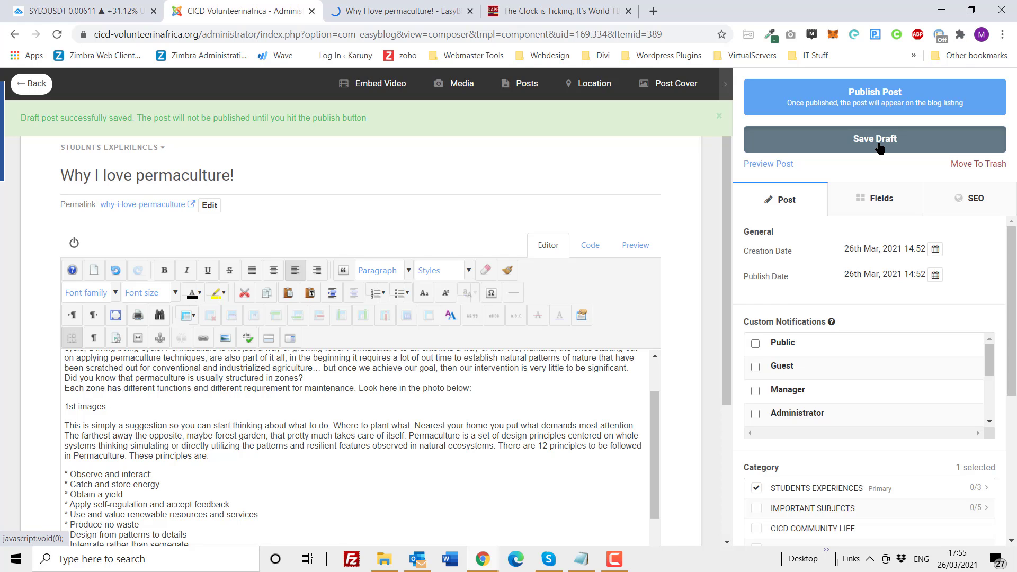